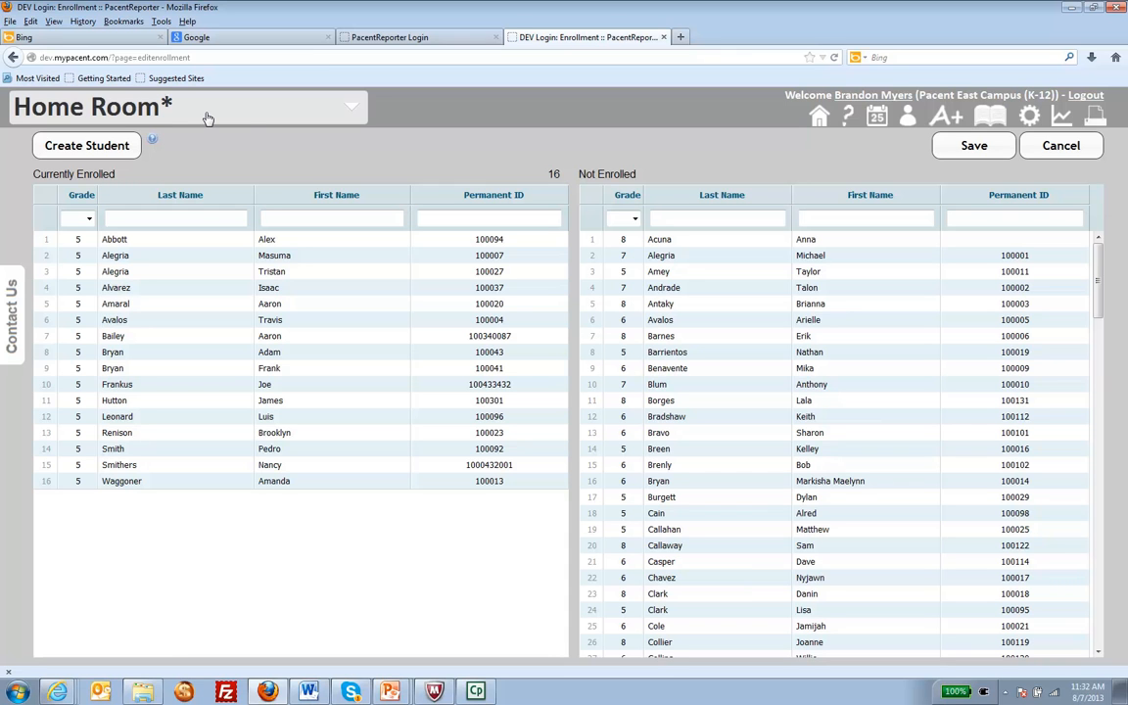
- View the enrollment page of the Reading class and return to the Home Room enrollment through its homeroom link
left_click(349, 111)
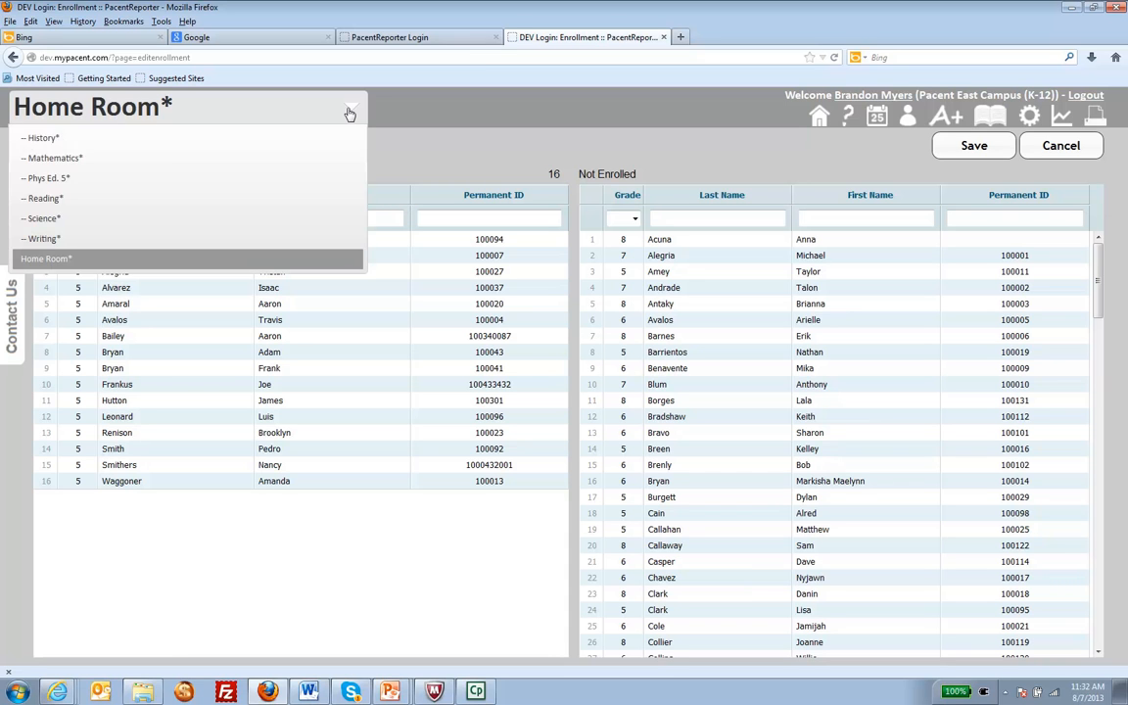
left_click(141, 204)
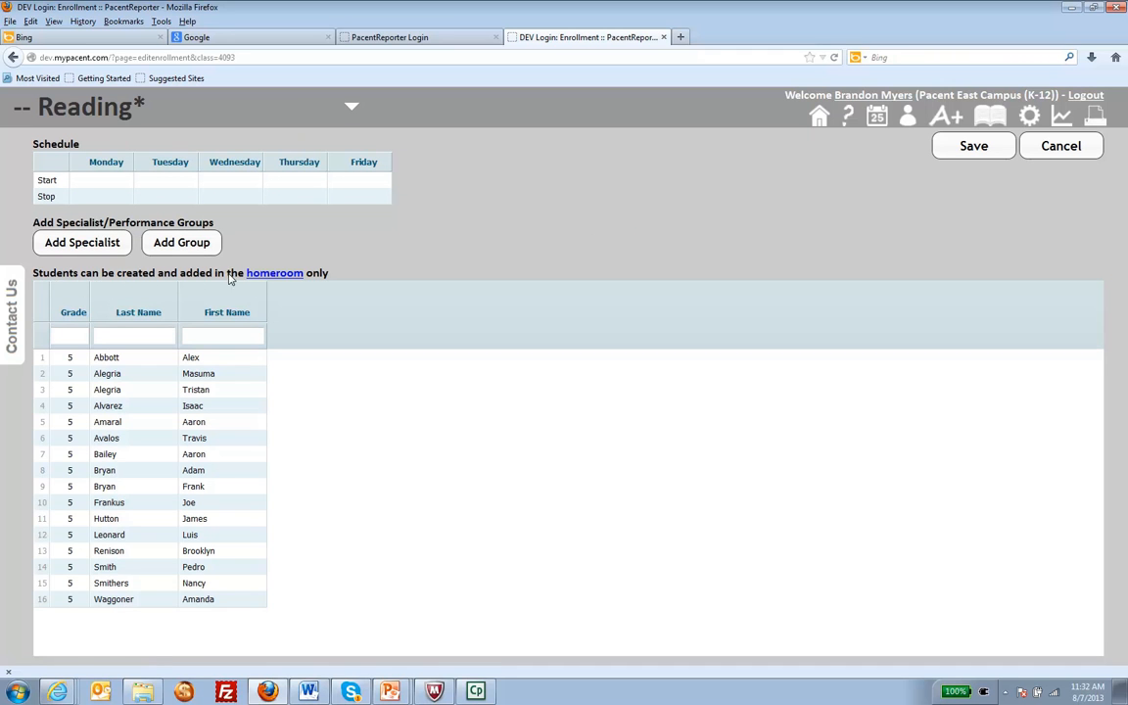
left_click(275, 275)
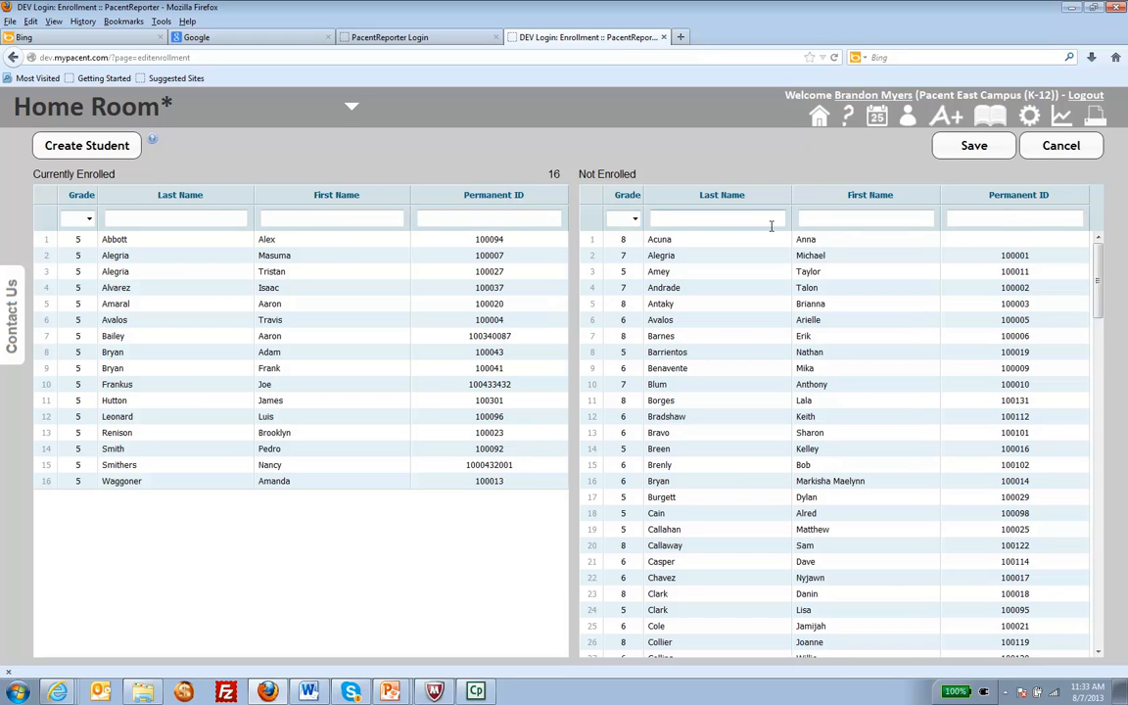
- Filter Not Enrolled by grade 5 and last name "p", enroll the second matching student in Home Room, and save
left_click(619, 219)
left_click(617, 240)
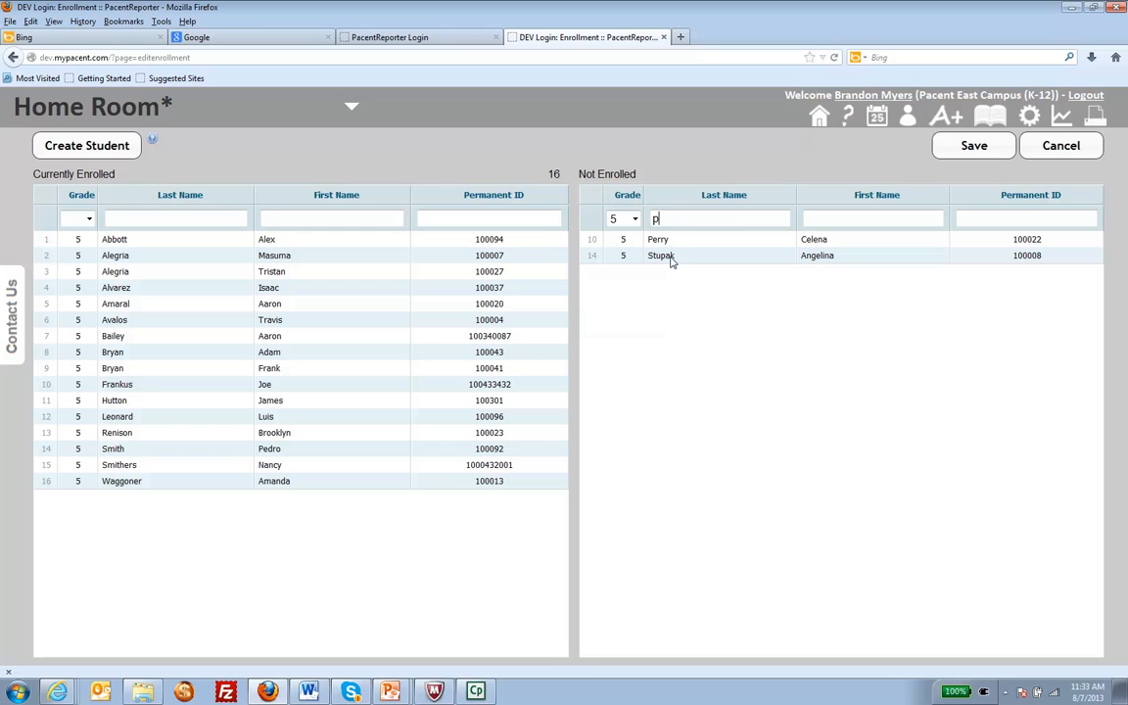
left_click_drag(672, 262, 461, 368)
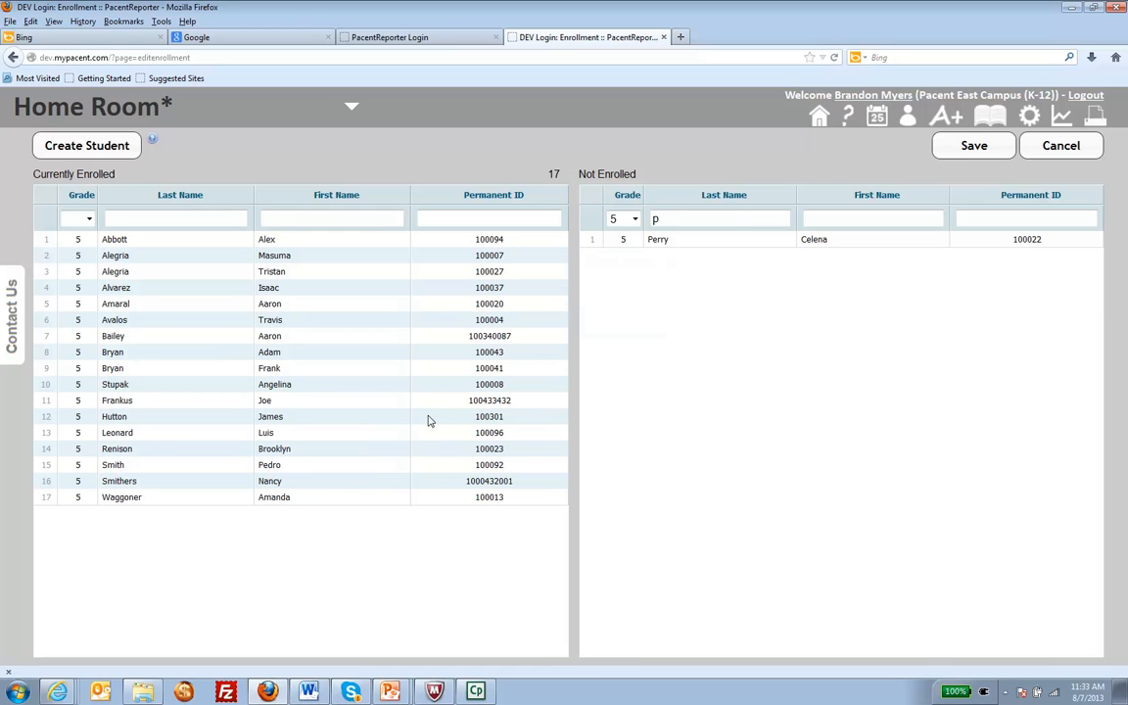
left_click(948, 147)
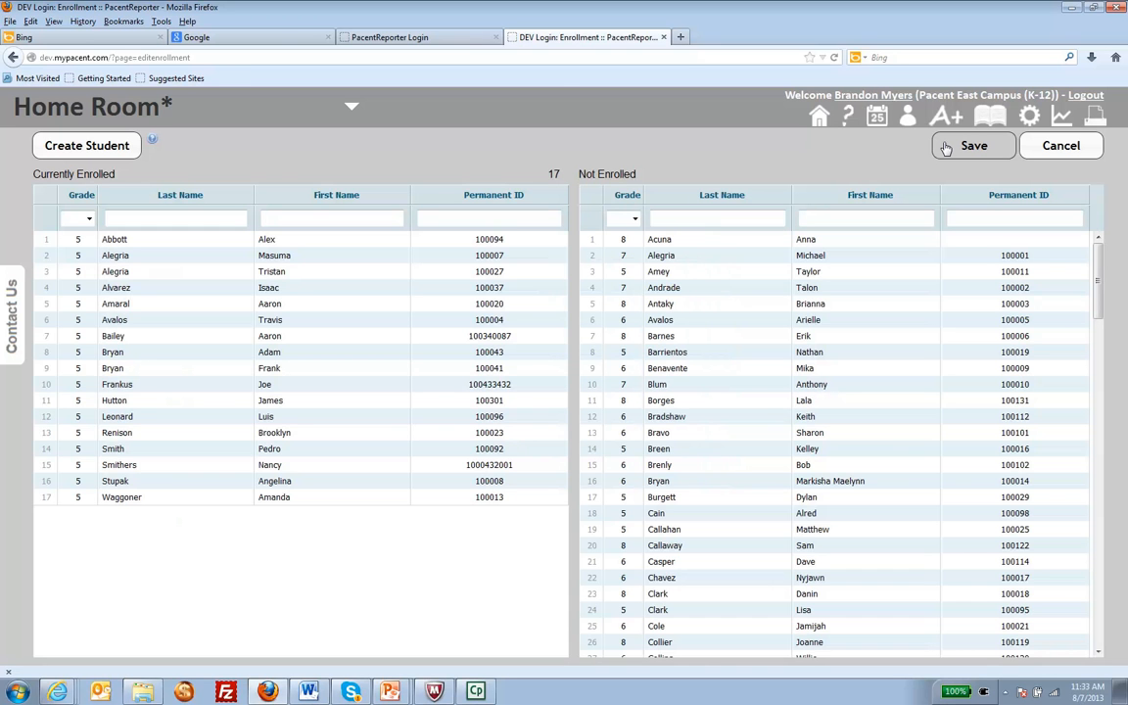
- Check the Mathematics and Writing class rosters for the newly enrolled student
left_click(333, 115)
left_click(59, 158)
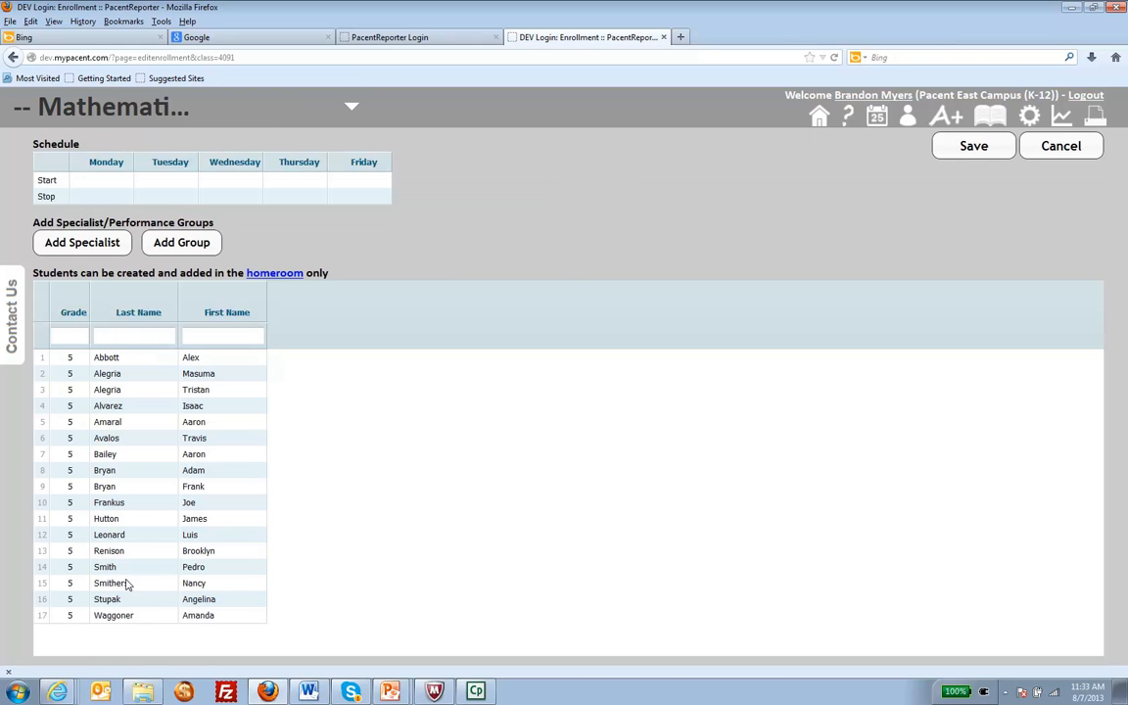
left_click(131, 600)
left_click(336, 116)
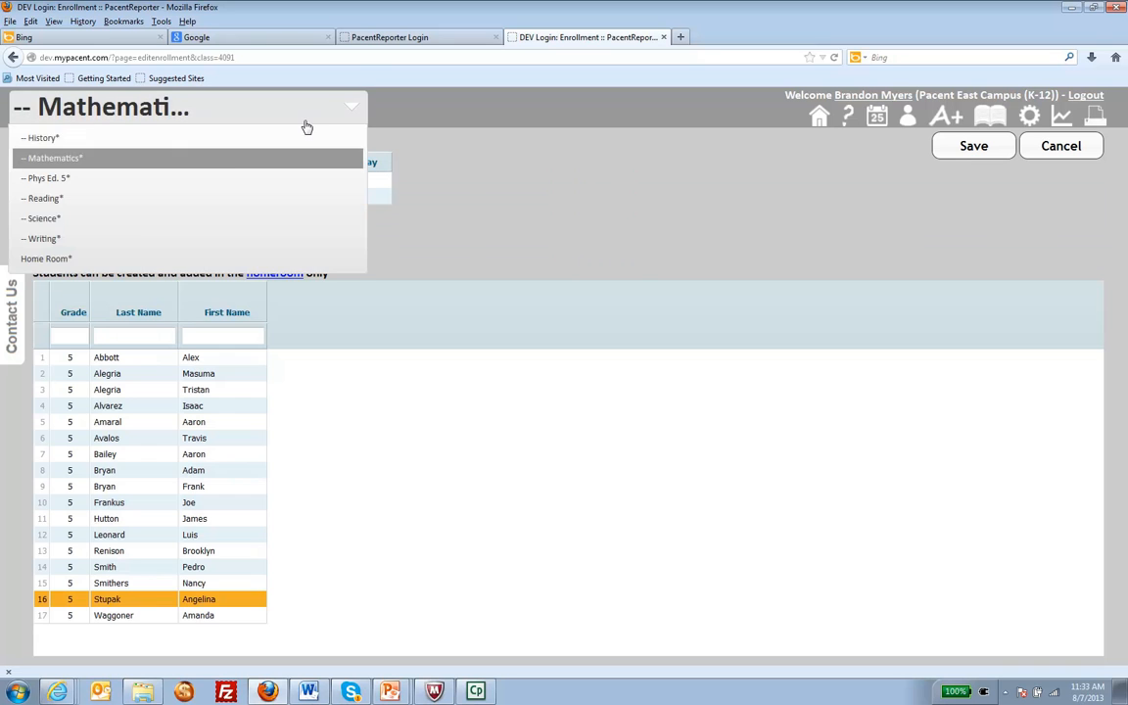
left_click(98, 238)
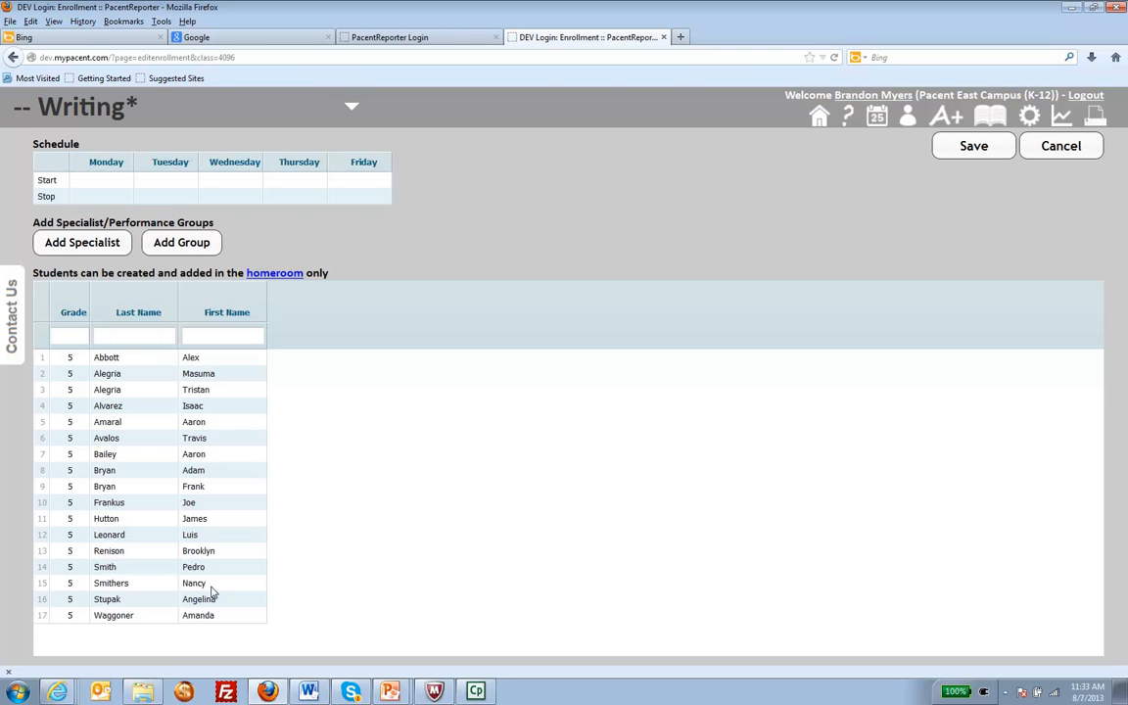
left_click(221, 601)
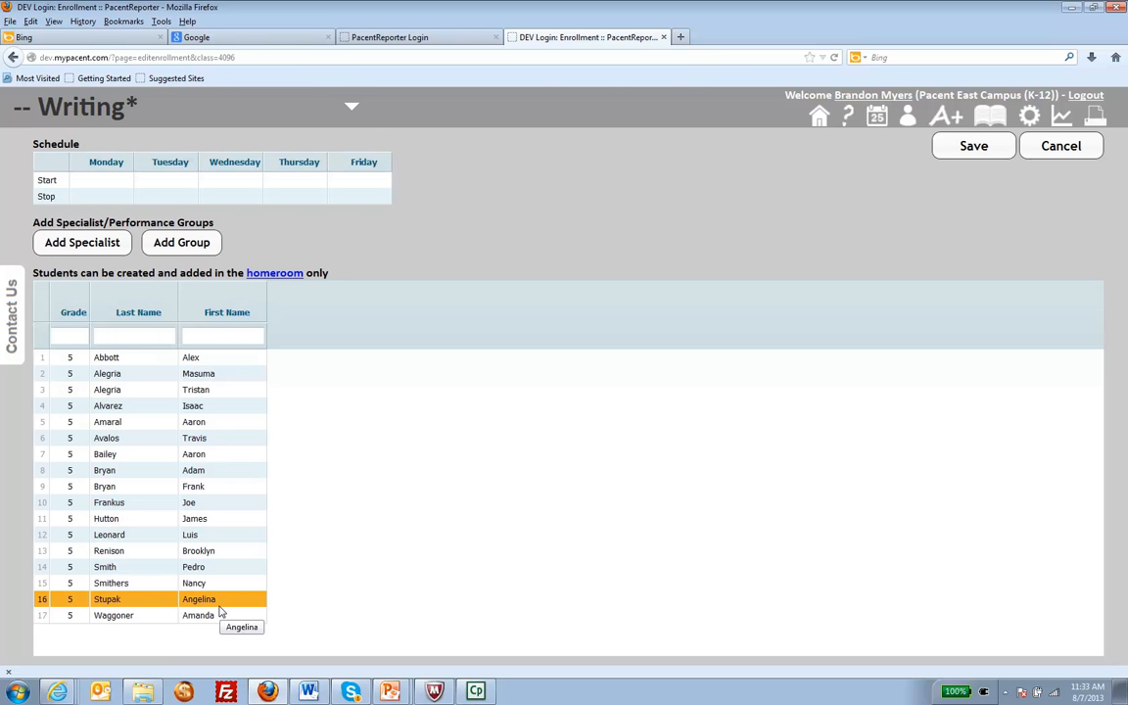
left_click(352, 108)
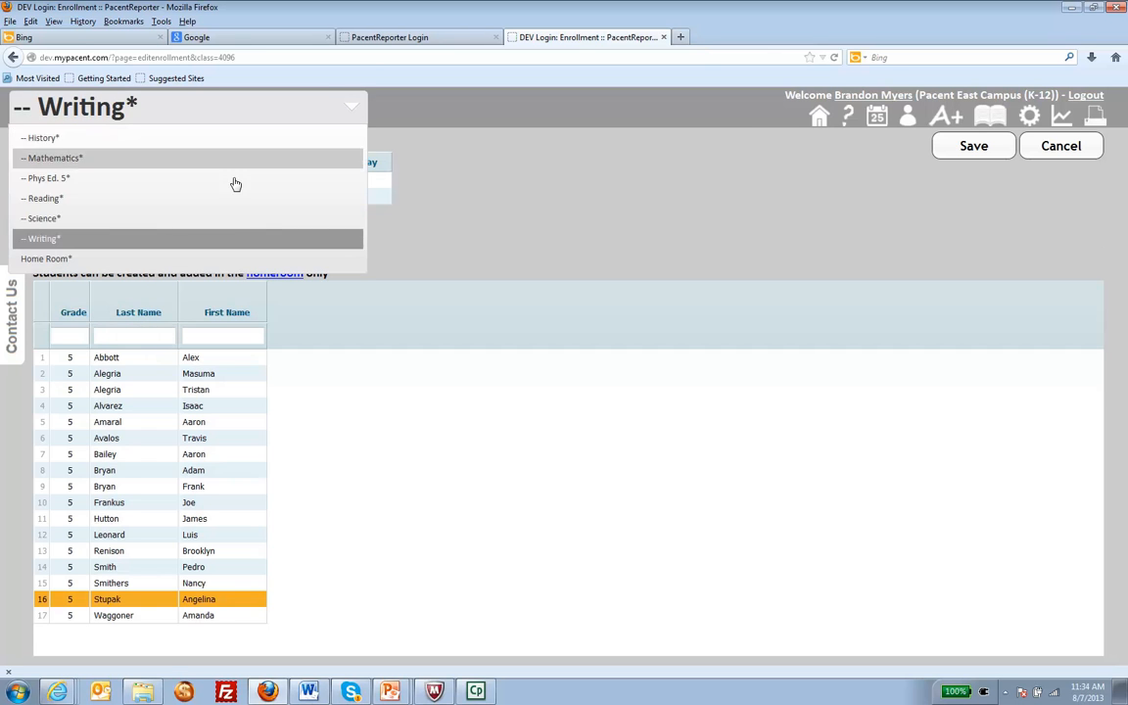
- Drop the student in row 8 of the Home Room's Currently Enrolled list to Not Enrolled and save
left_click(161, 258)
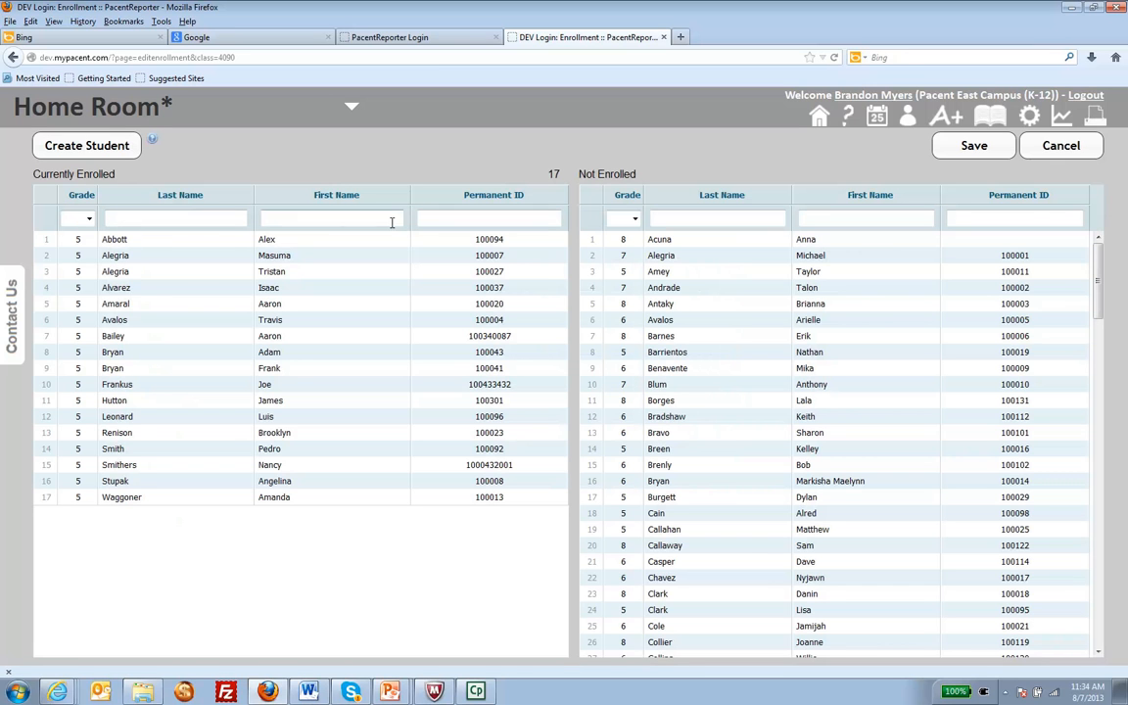
left_click(120, 355)
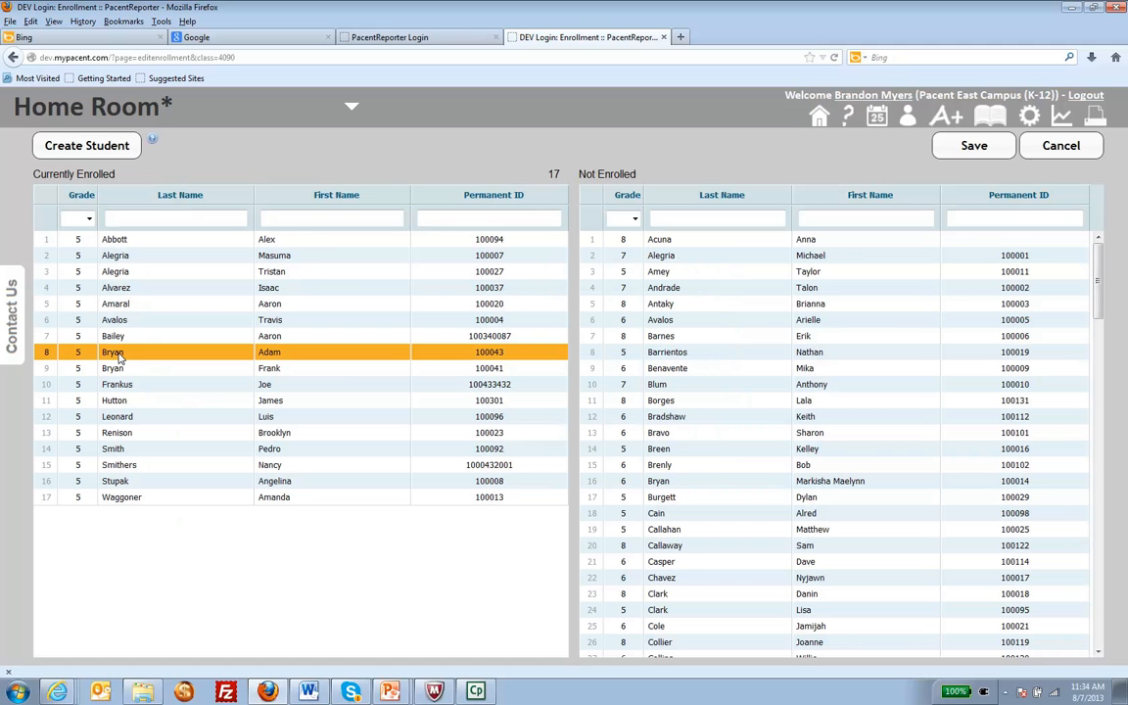
left_click_drag(119, 358, 632, 364)
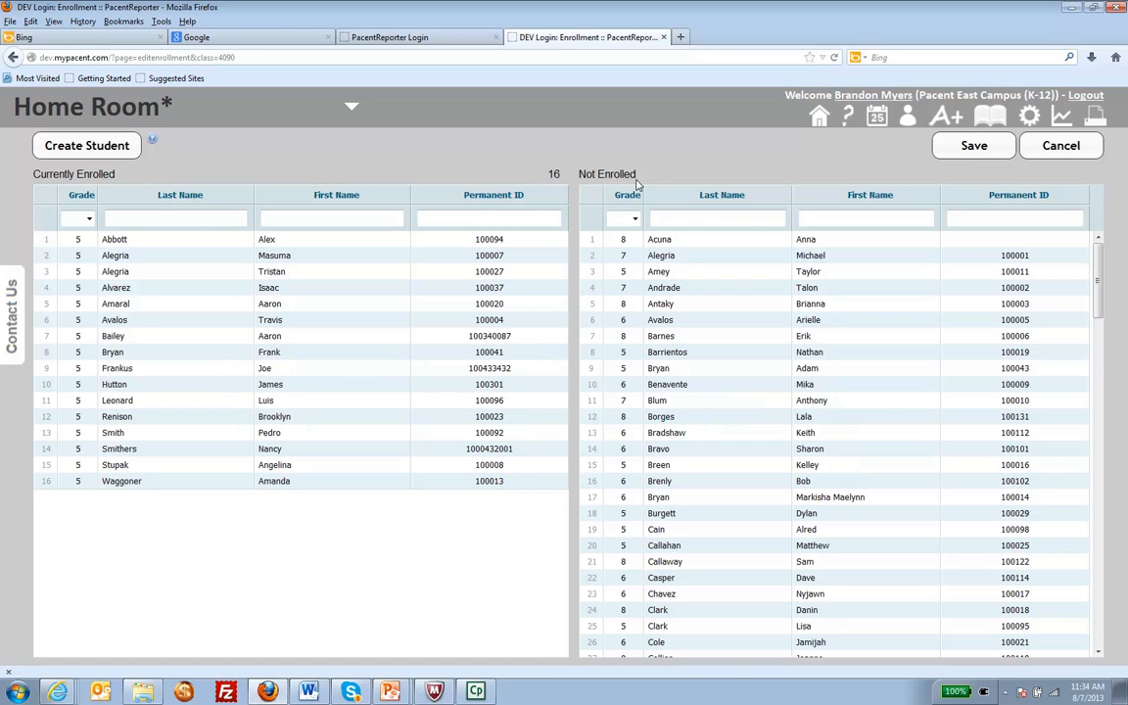
left_click(968, 147)
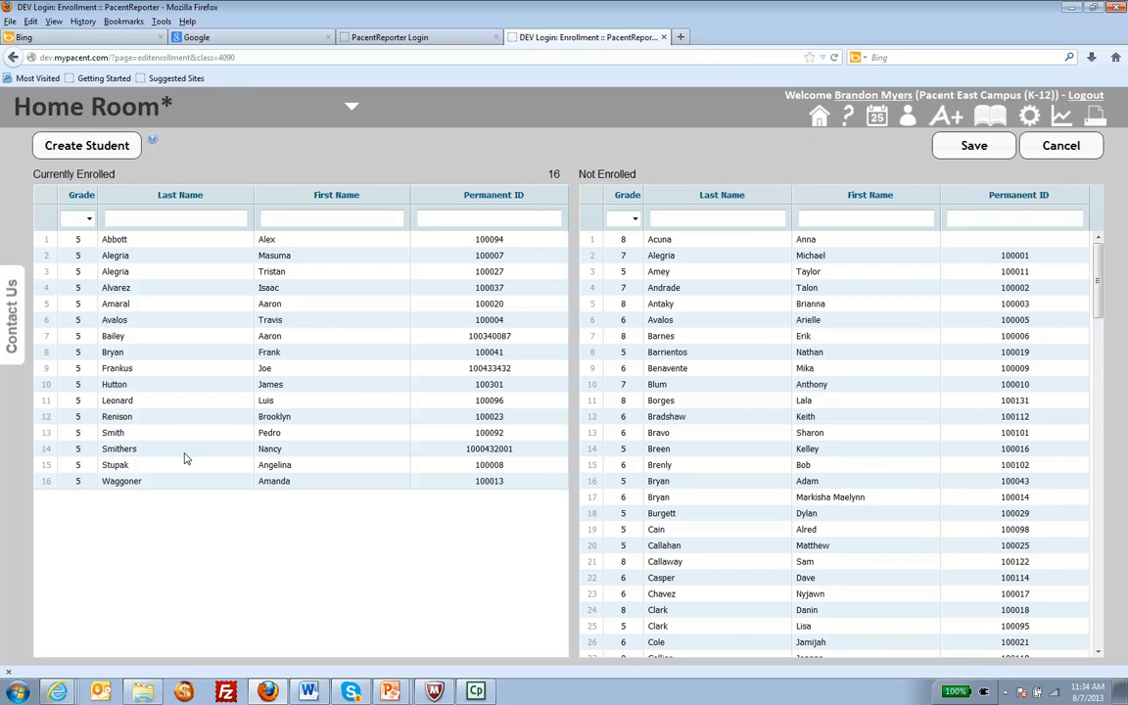
- Switch to the PowerPoint slideshow and advance to the slide about adding a student enrolled elsewhere in the district
key("alt+Tab")
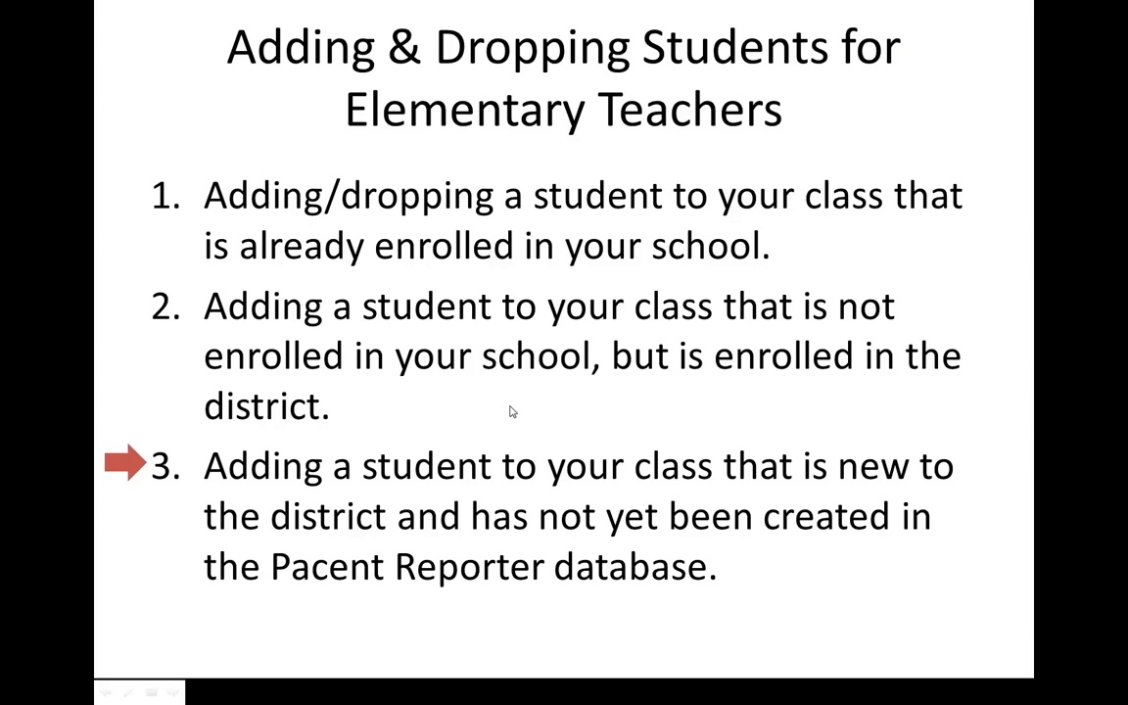
key("Right")
key("Right")
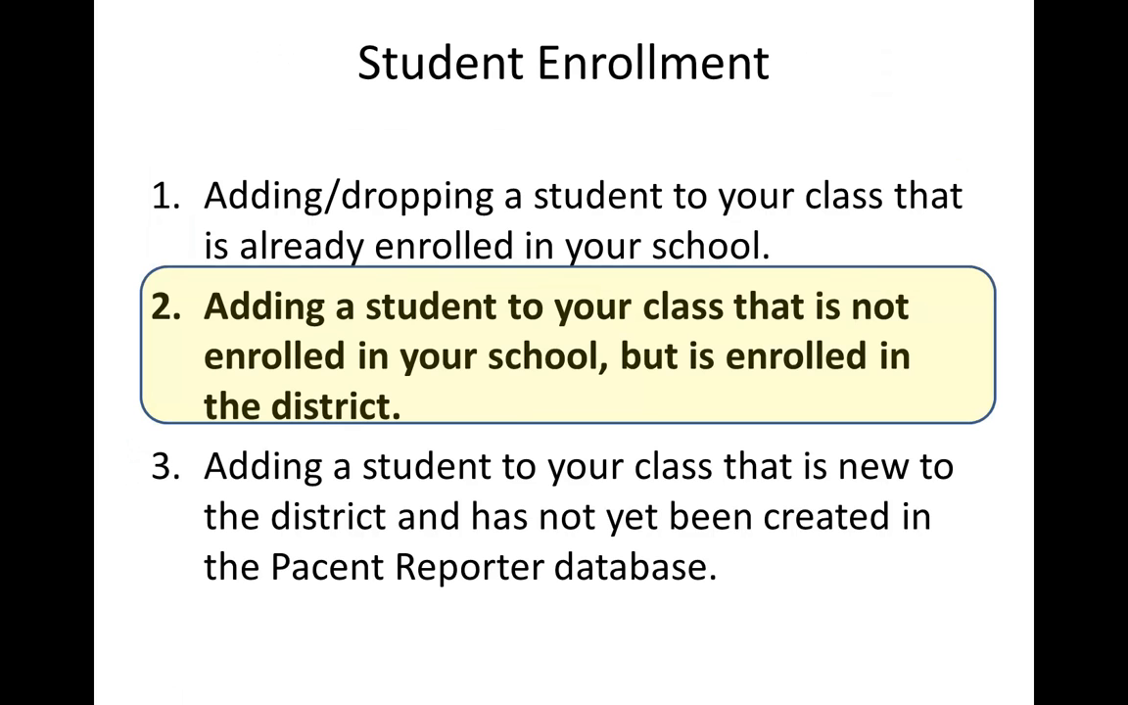
- Return to Firefox and search the Home Room's Not Enrolled list for the student by permanent ID
key("alt+Tab")
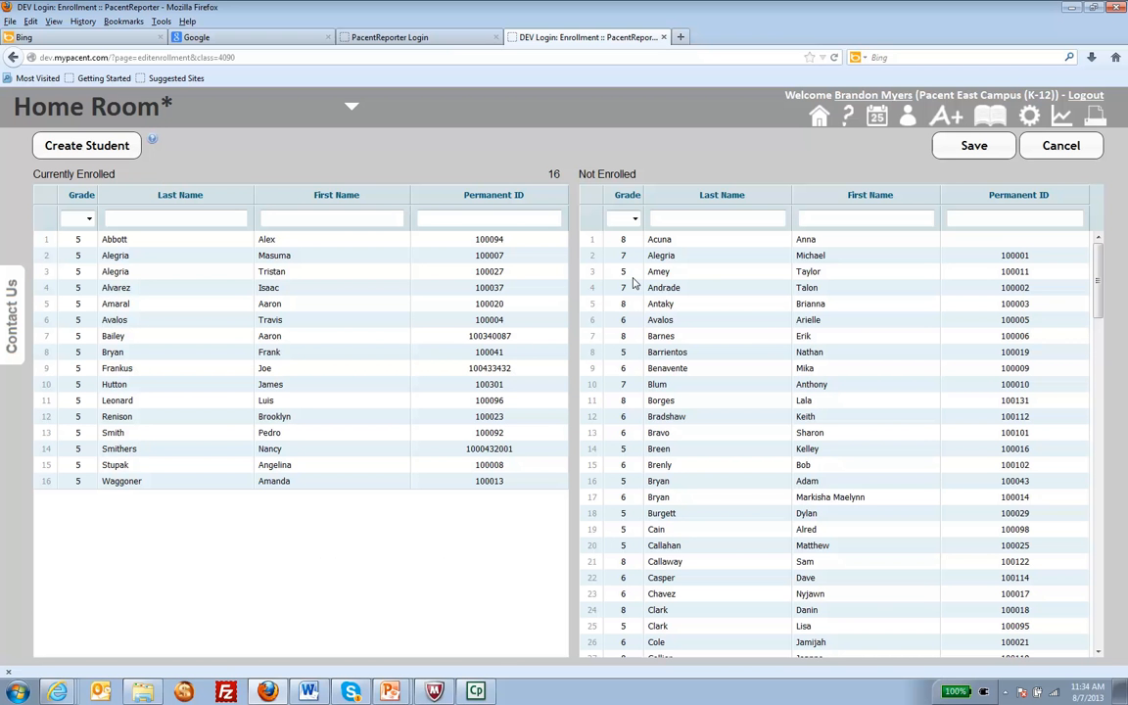
scroll(763, 328, "down", 3)
scroll(763, 330, "down", 10)
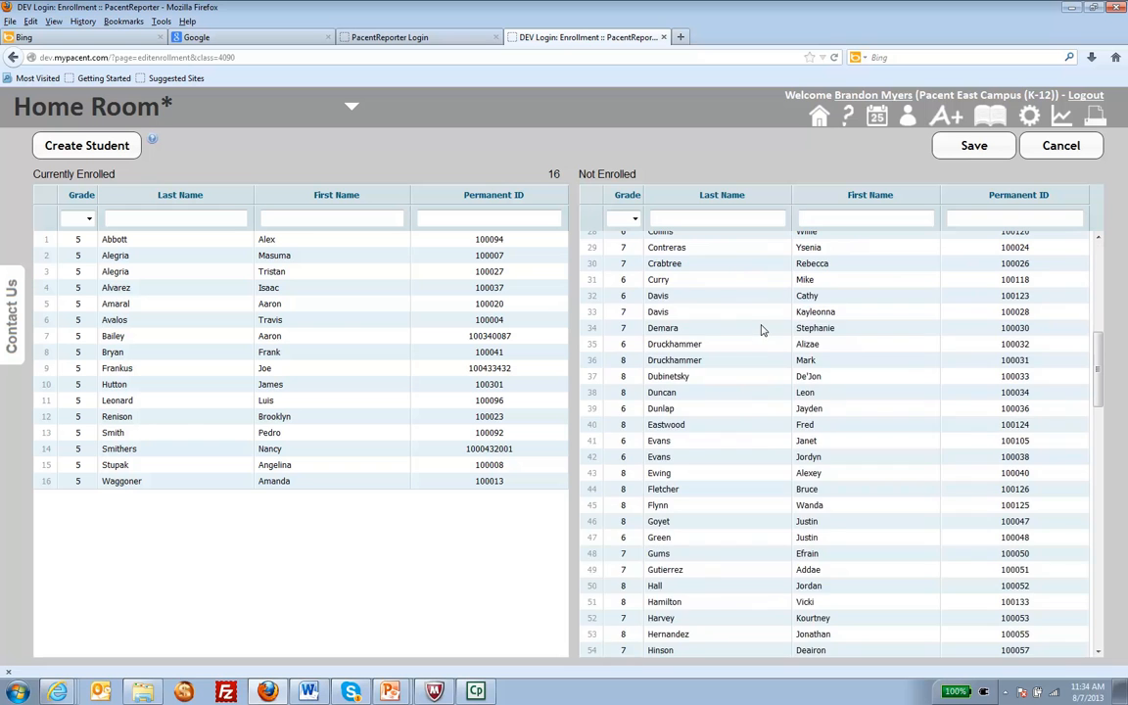
scroll(763, 330, "down", 10)
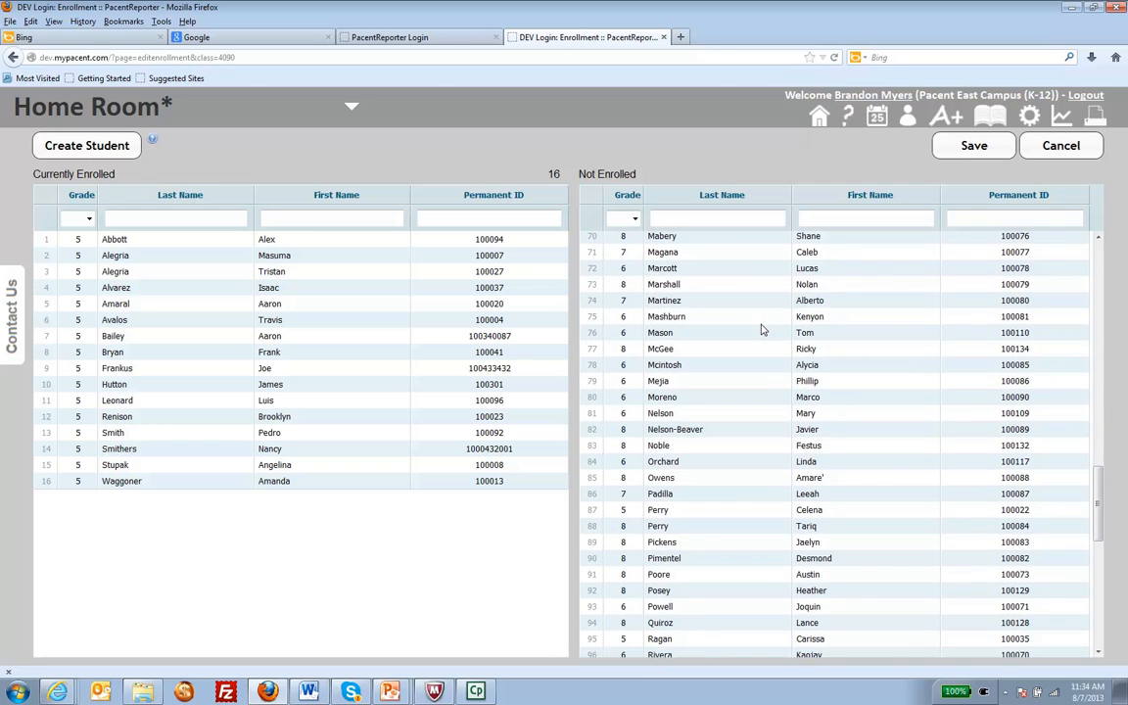
scroll(763, 330, "down", 2)
scroll(763, 330, "down", 3)
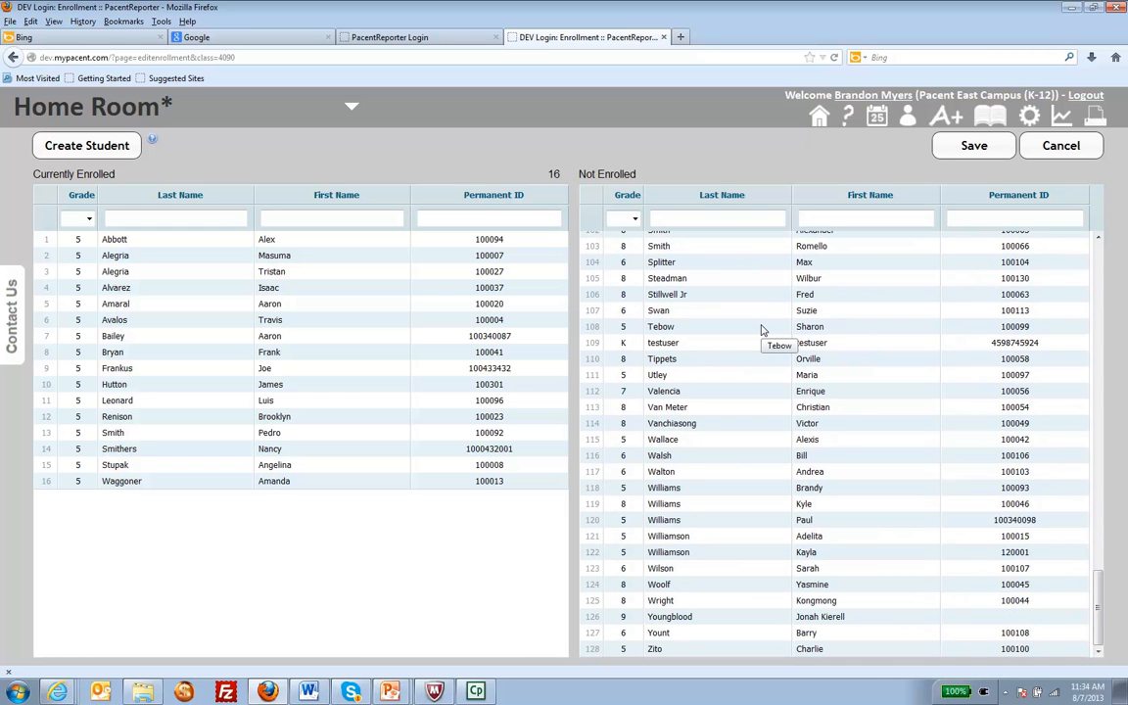
scroll(763, 330, "up", 12)
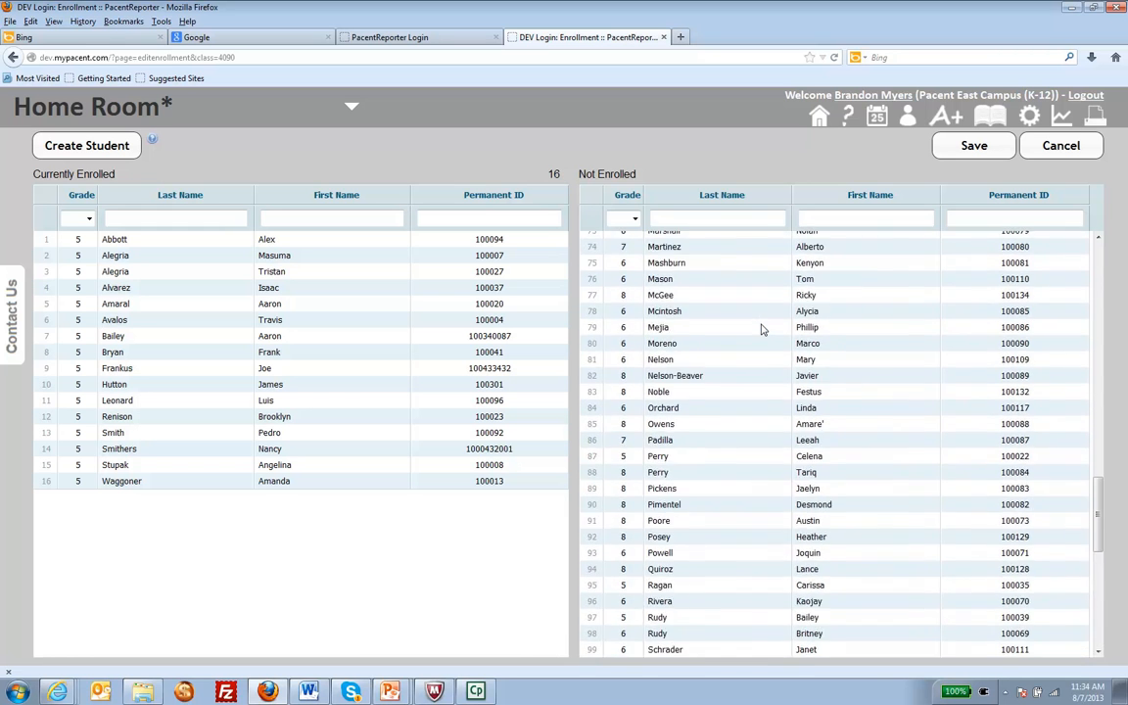
left_click(1006, 217)
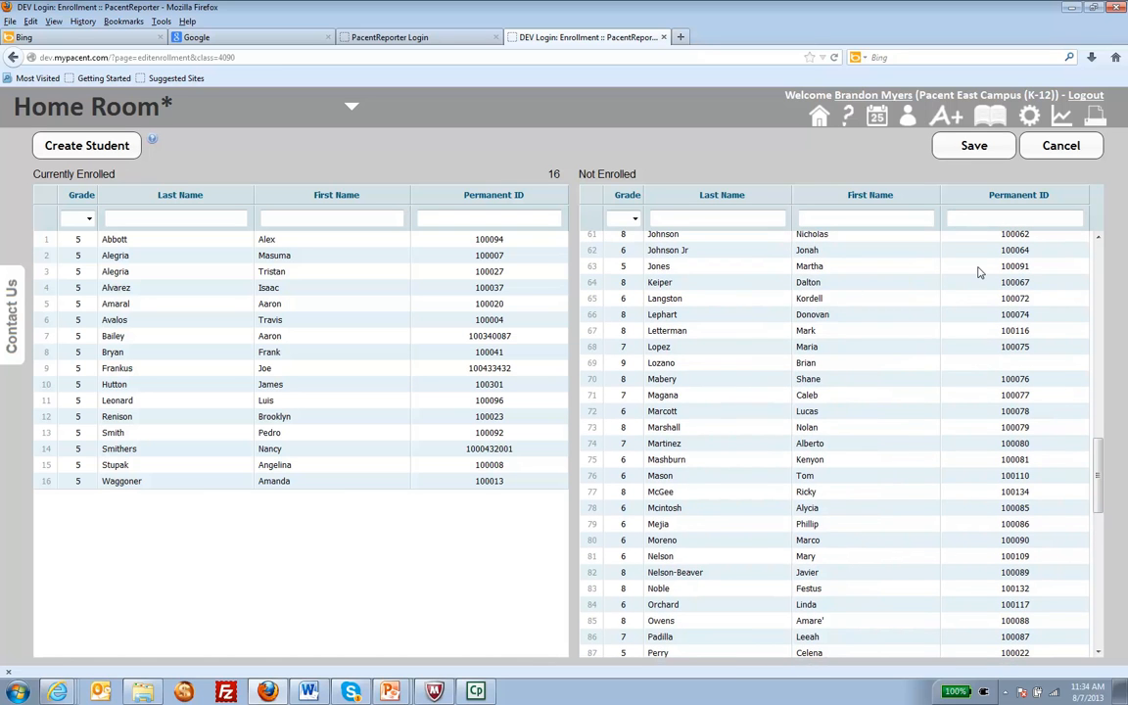
type("1004074")
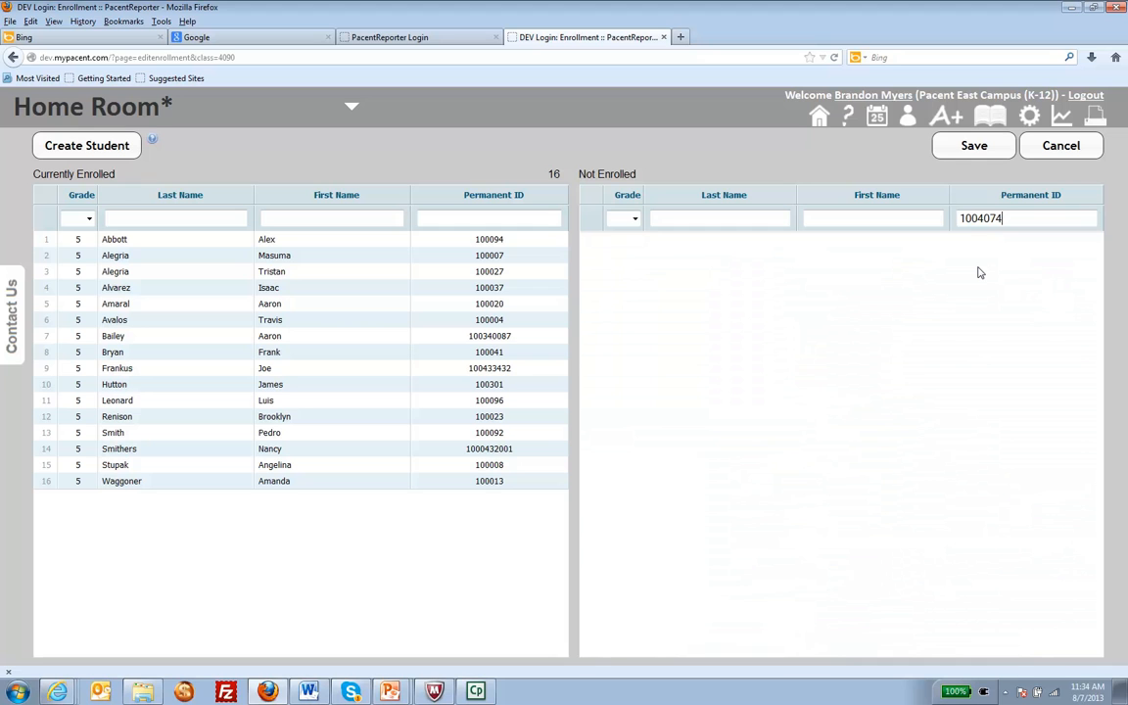
- Start creating a student and search Pacent Reporter with the permanent ID copied from the Not Enrolled filter
double_click(1019, 218)
key("ctrl+c")
left_click(85, 147)
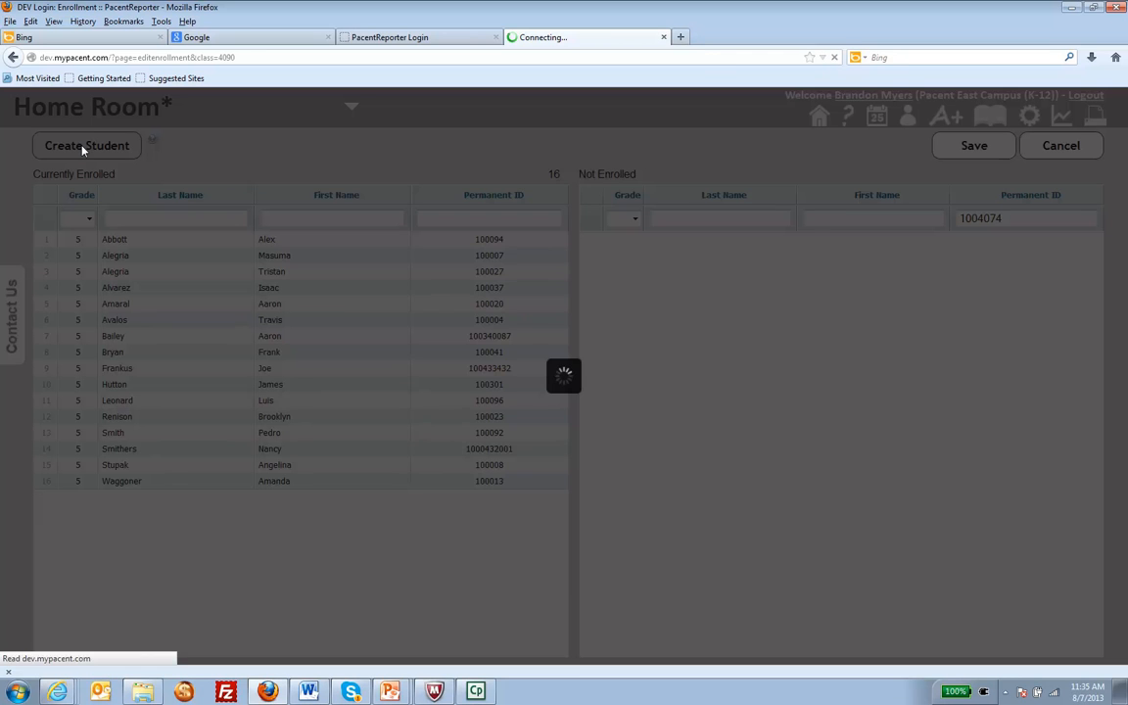
left_click(388, 246)
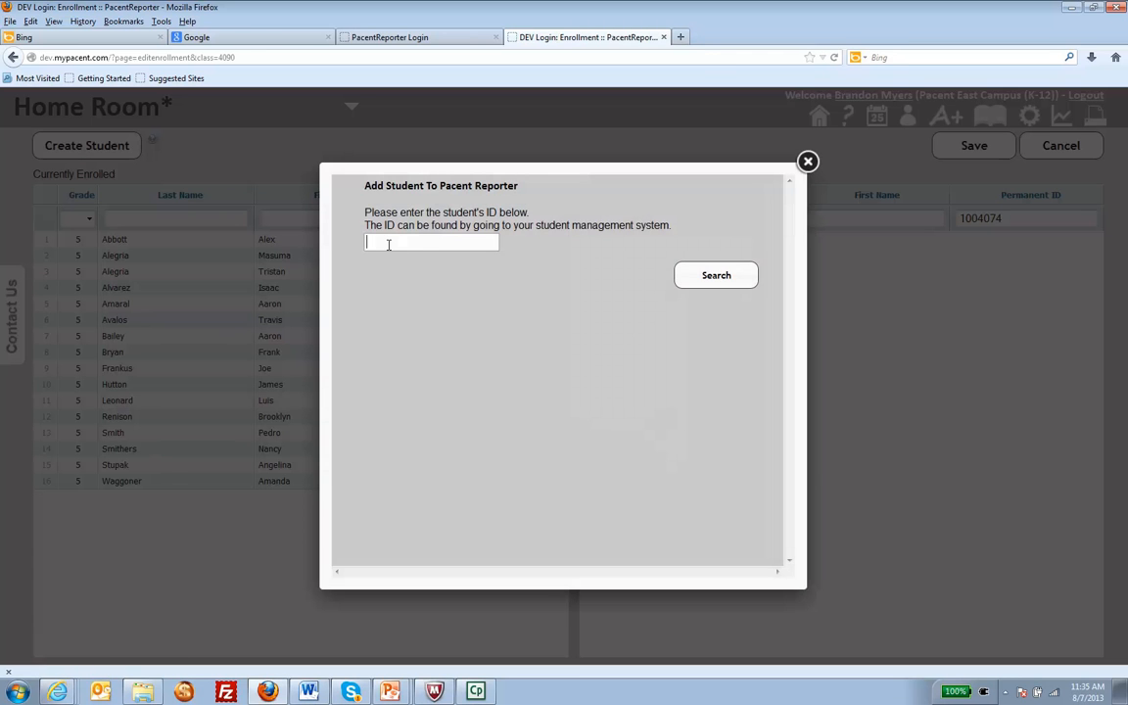
key("ctrl+v")
left_click(714, 282)
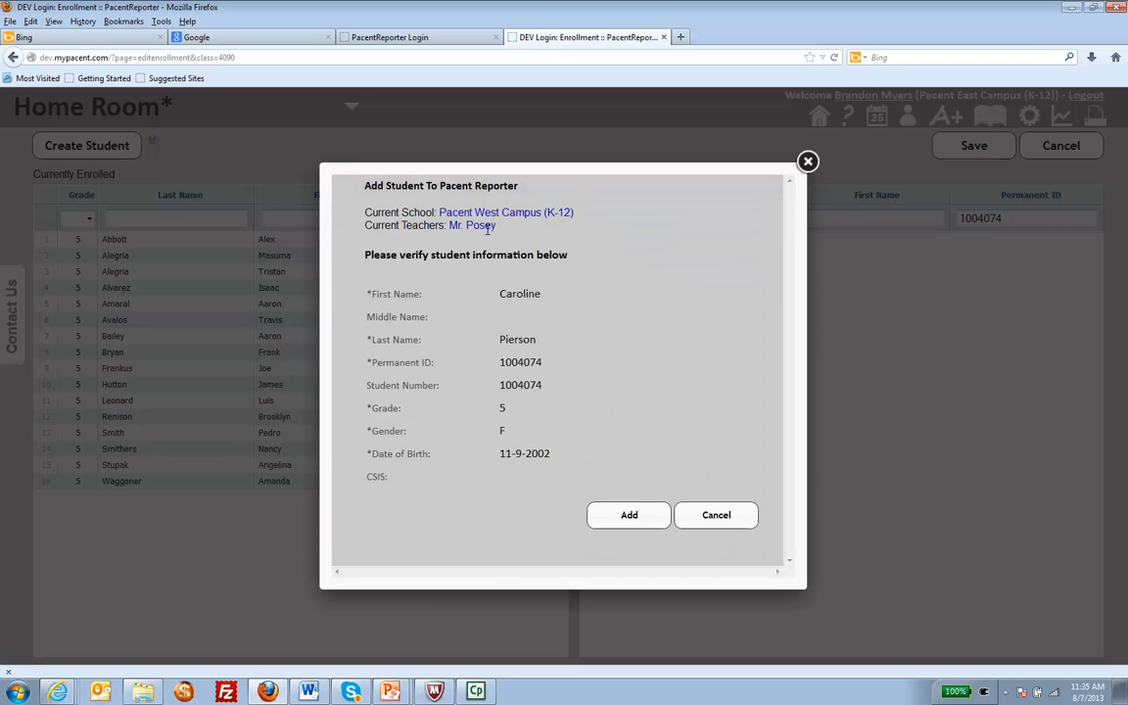
- Add the found student from Pacent West Campus to the Home Room and reload the enrollment page, resending the form data
left_click(627, 529)
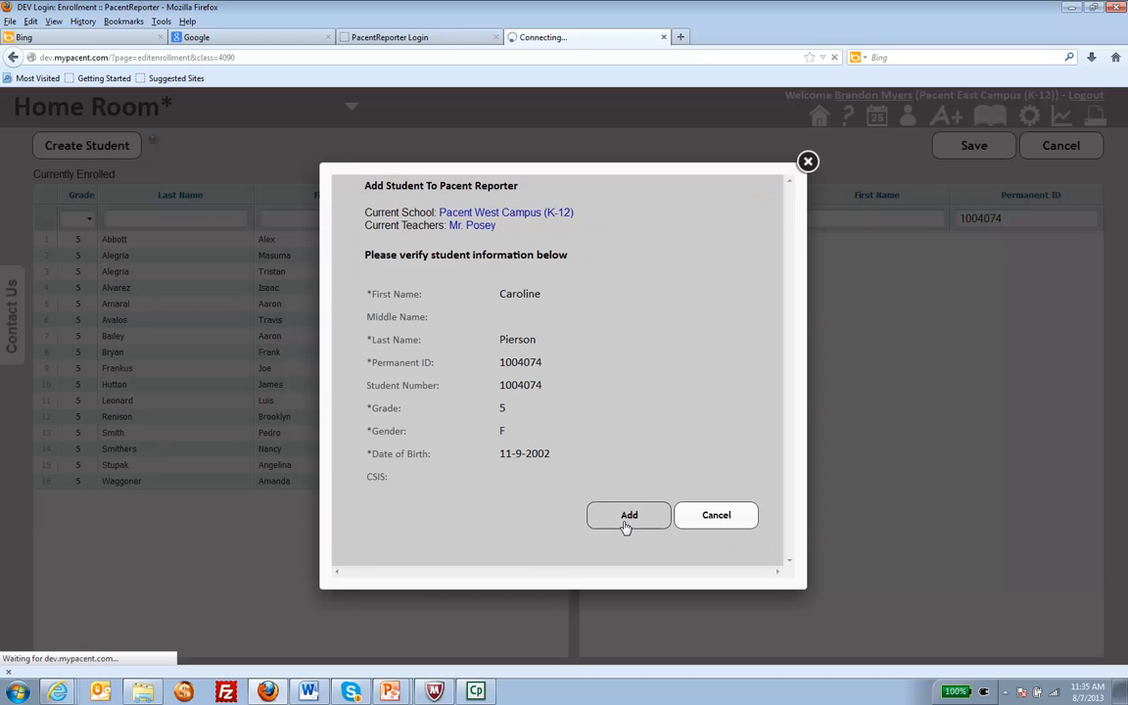
left_click(808, 161)
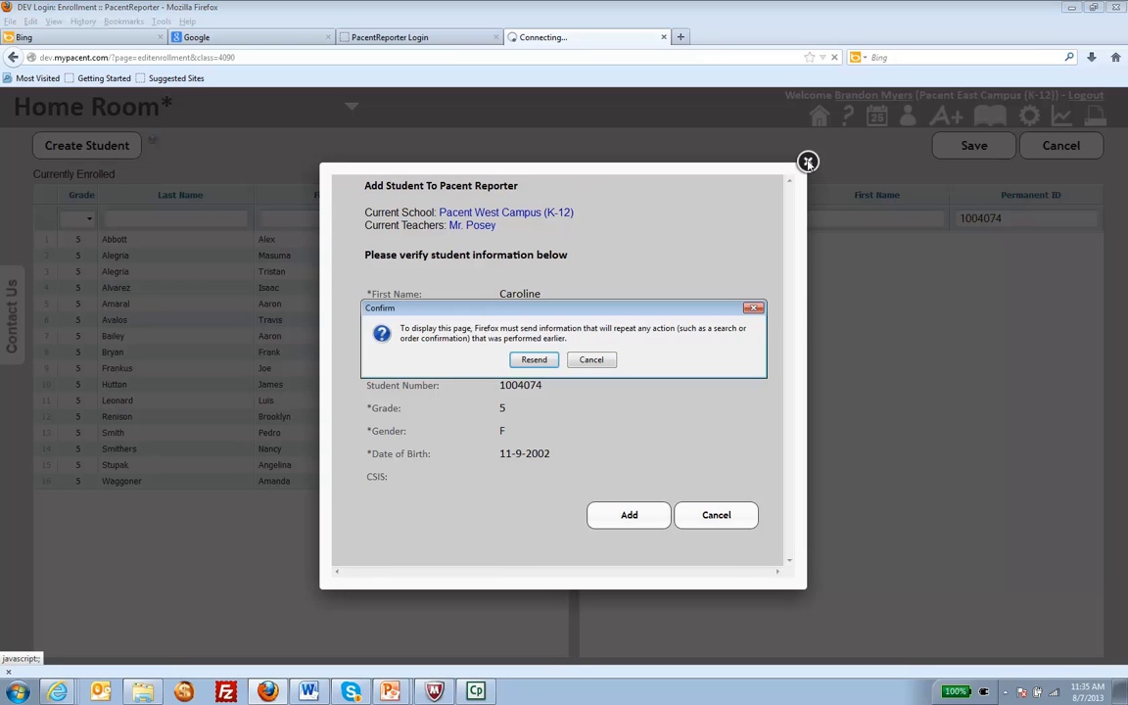
left_click(534, 357)
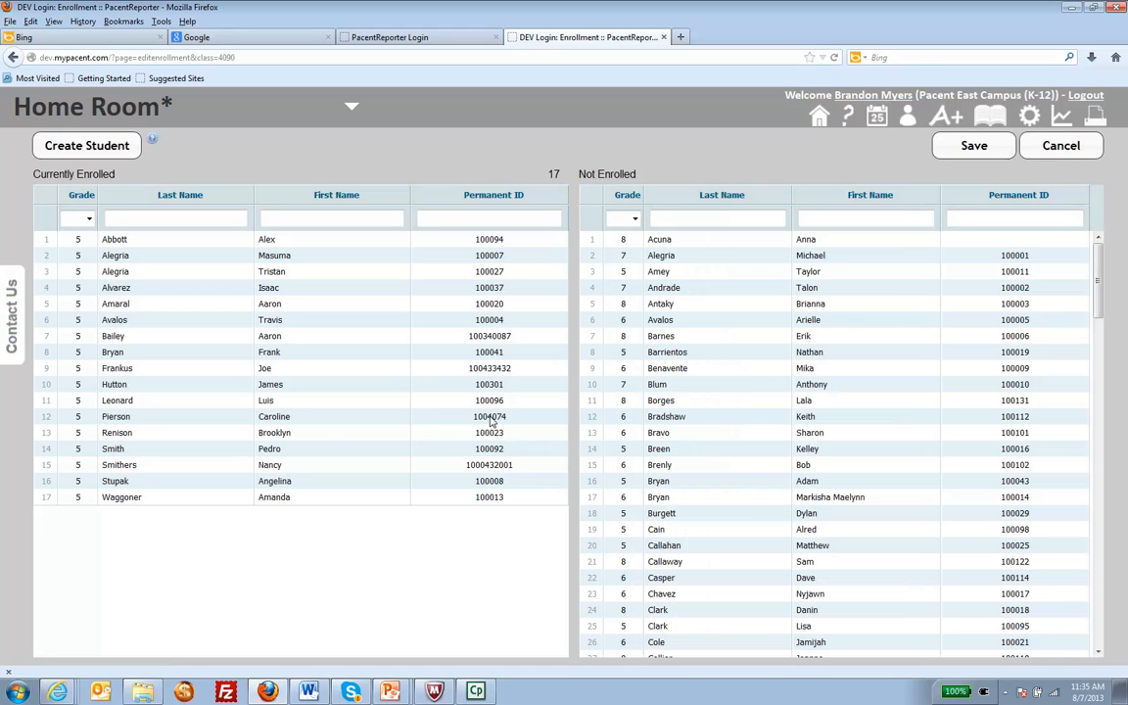
- Switch to the previous teacher's session in Internet Explorer and open the Student Drop Notification from the home page's message inbox
mouse_move(884, 114)
key("alt+Tab")
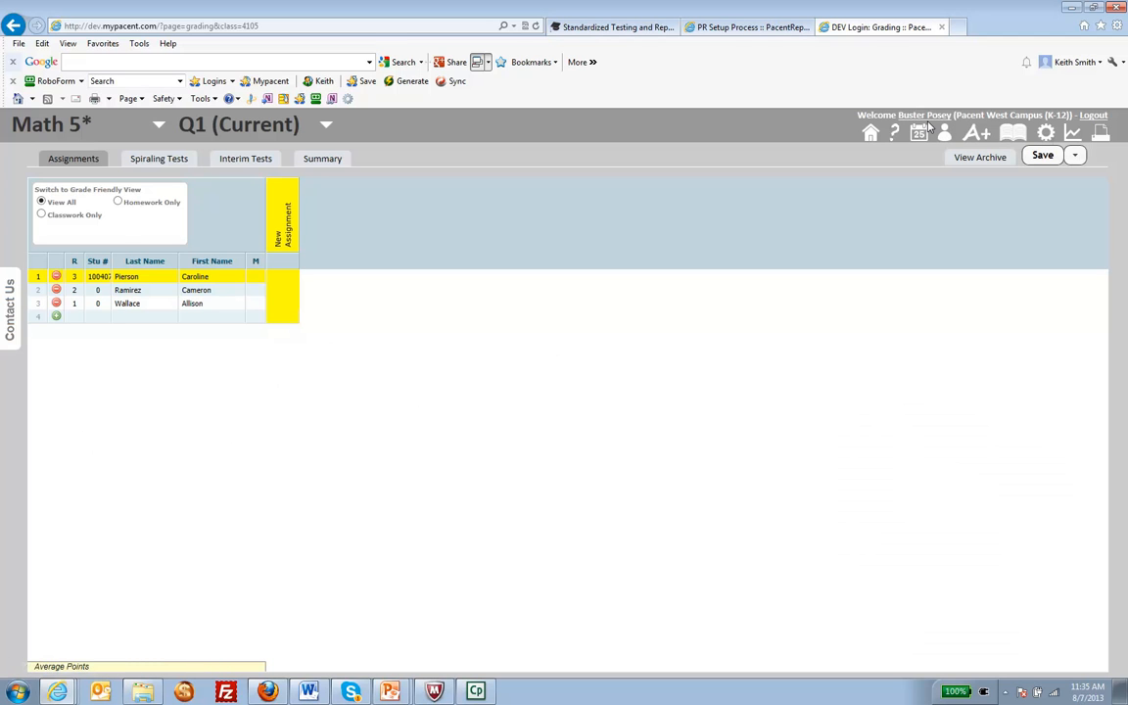
left_click(870, 134)
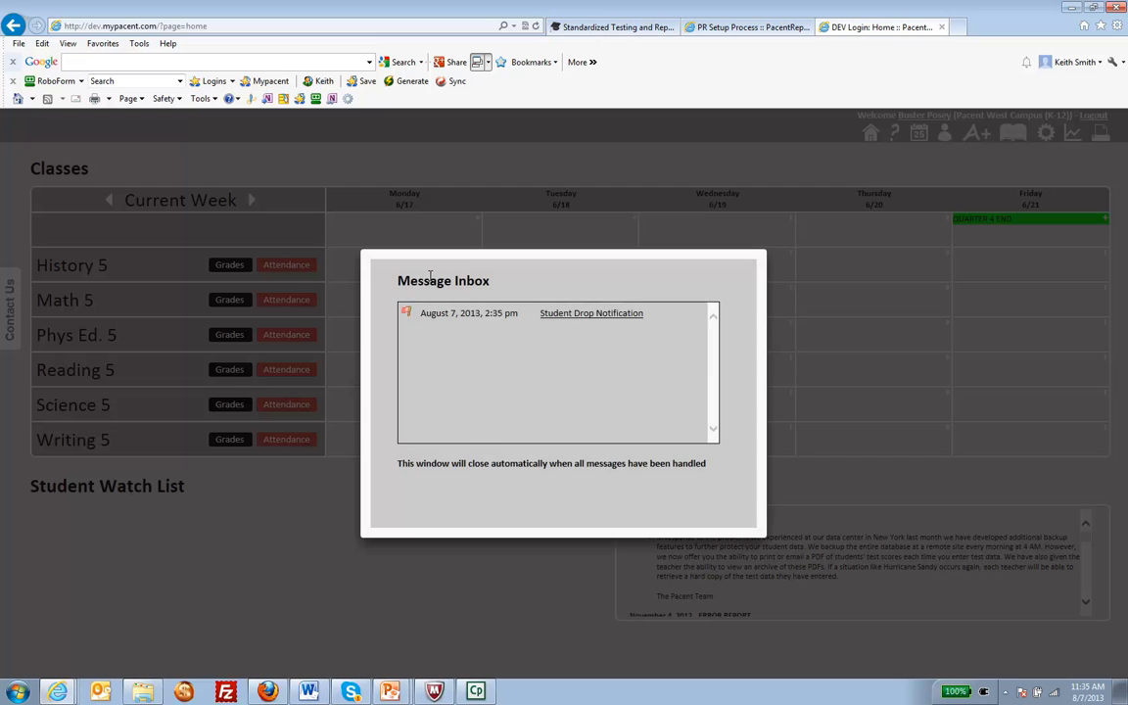
left_click(592, 316)
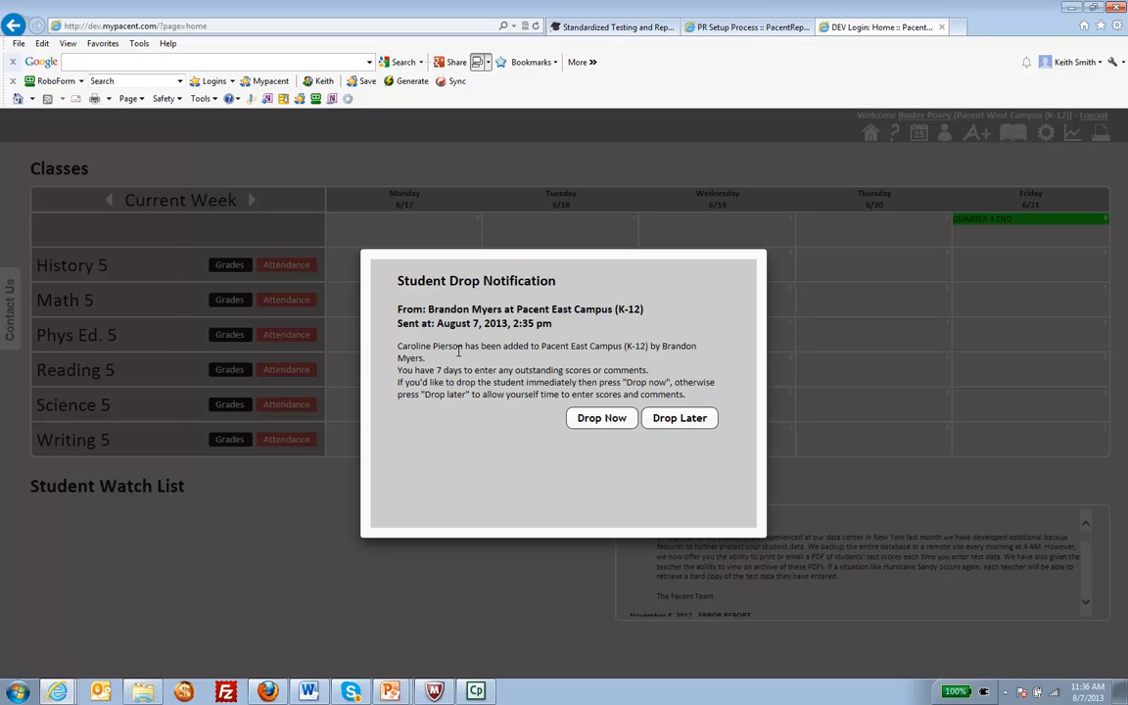
- Drop the transferred student immediately with the comment "All records are complete." and open the Math 5 gradebook to check the roster
left_click(601, 419)
left_click(446, 425)
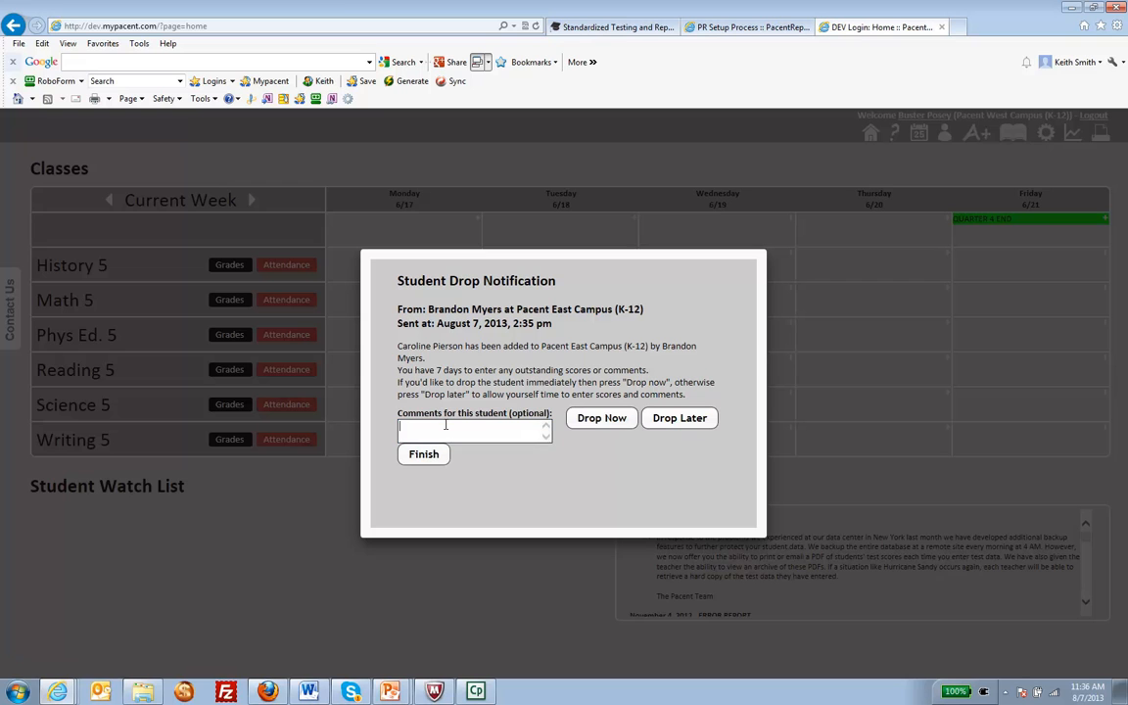
type("All records are complete.")
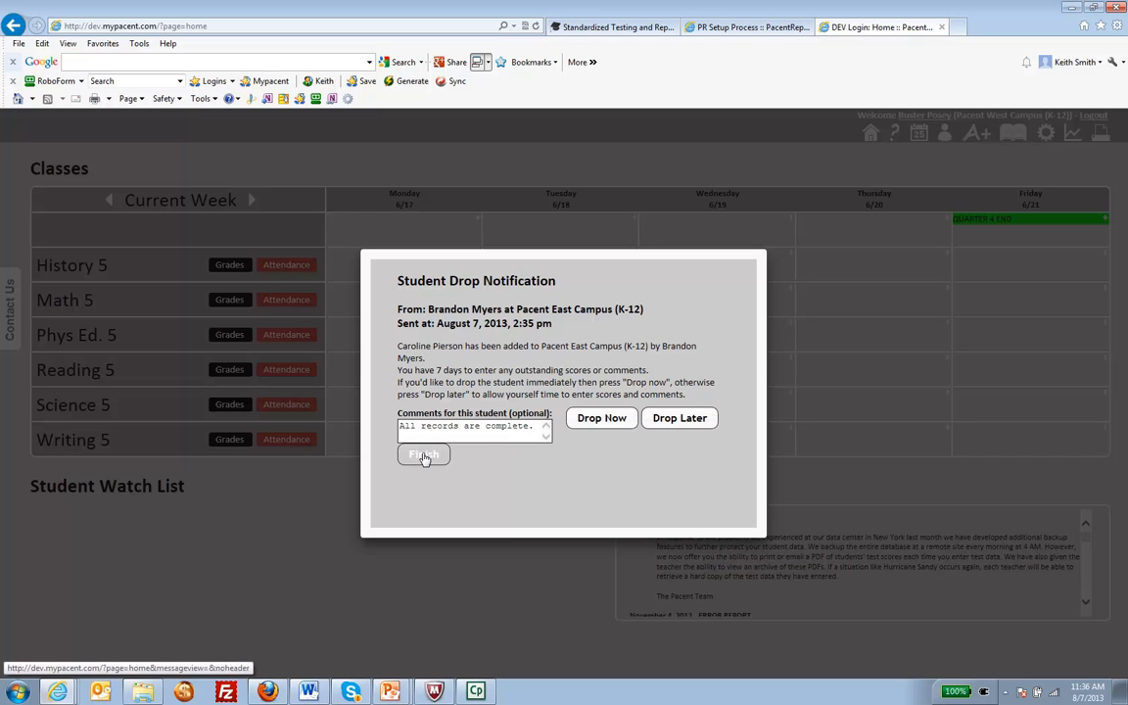
left_click(424, 457)
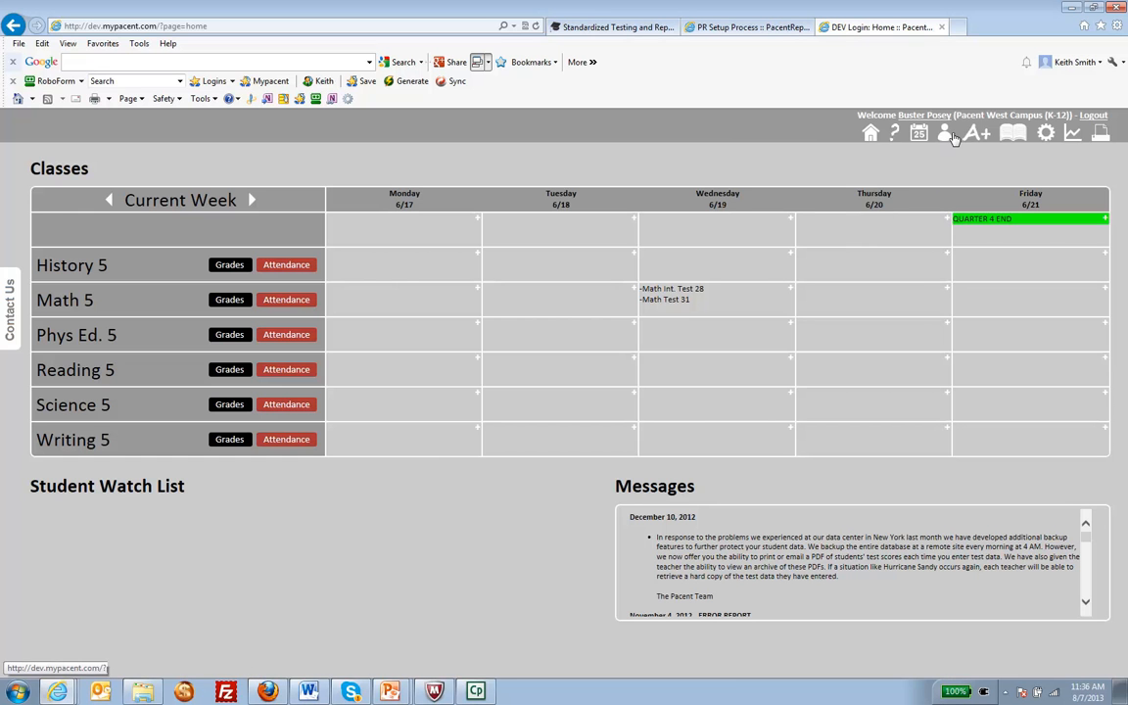
mouse_move(975, 133)
left_click(840, 188)
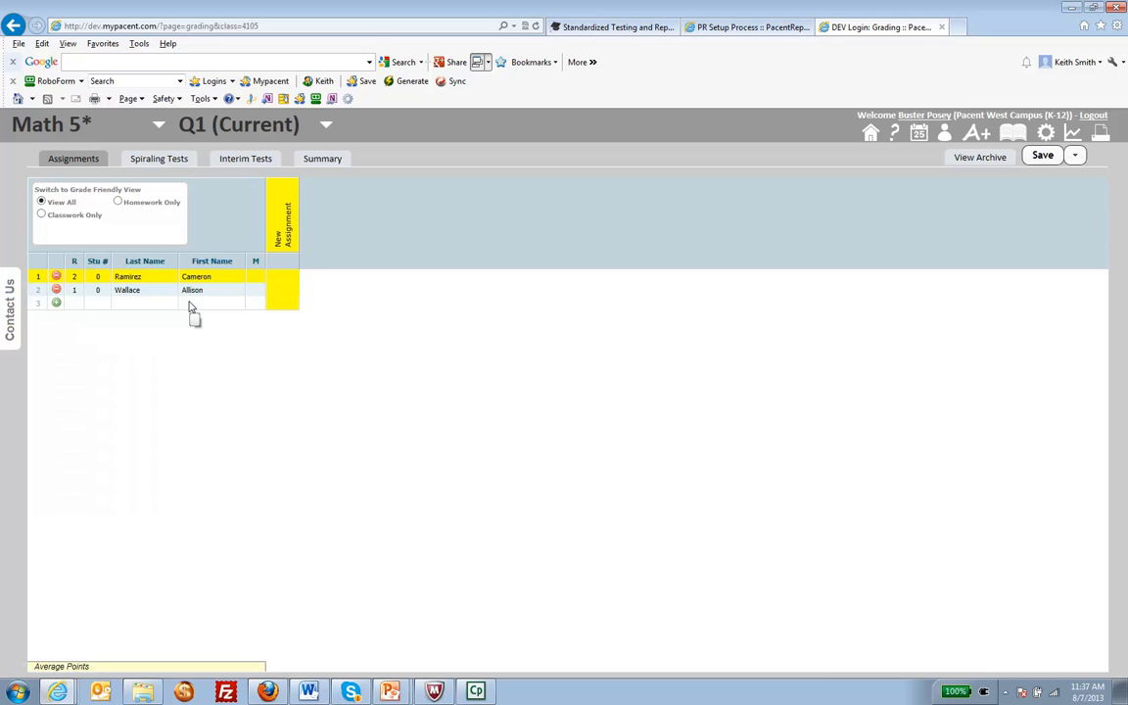
- Advance the PowerPoint presentation to the third enrollment case and return to the Home Room enrollment page in Firefox
key("alt+Tab")
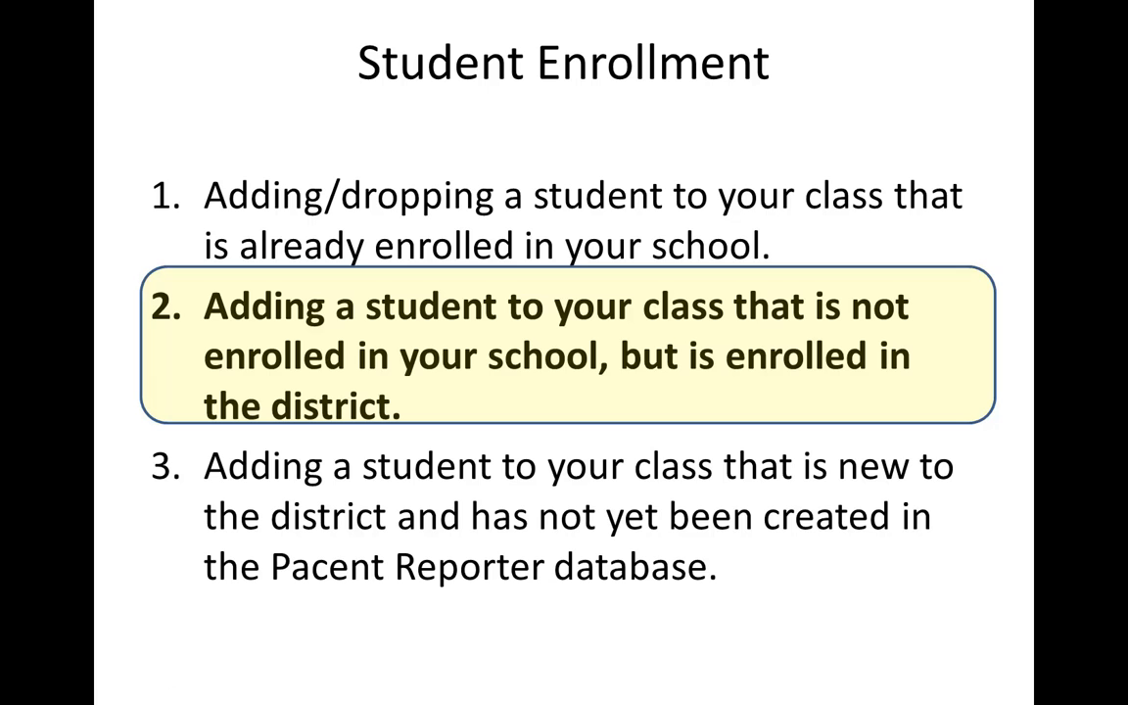
left_click(415, 392)
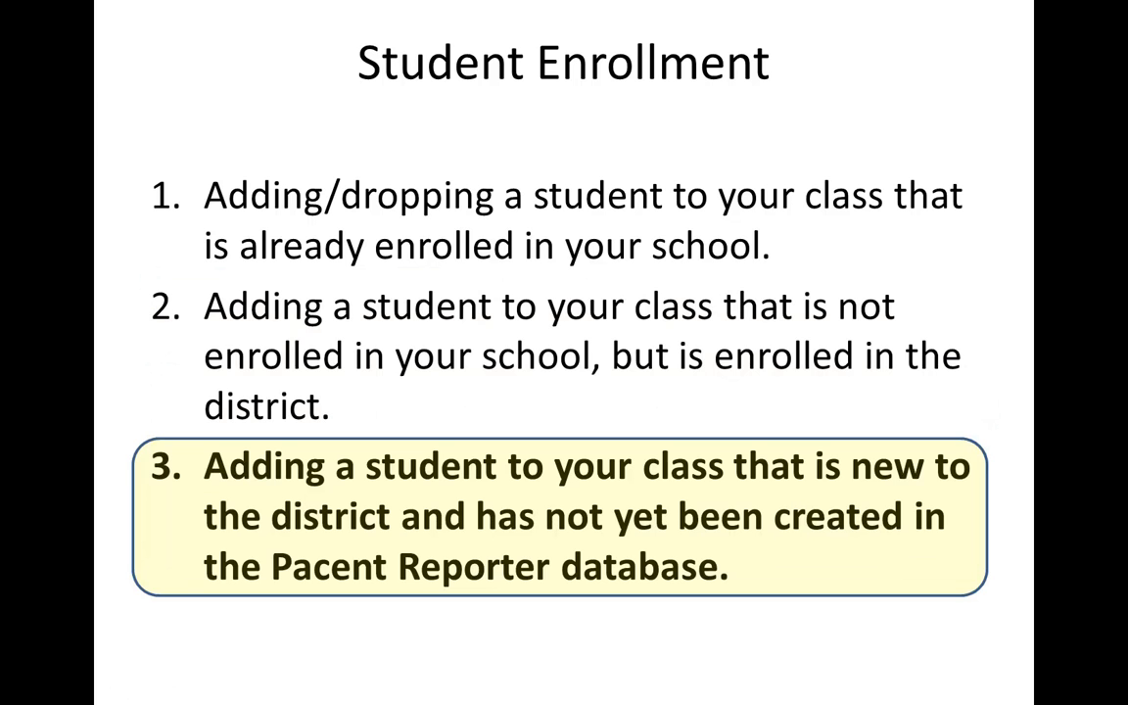
key("alt+Tab")
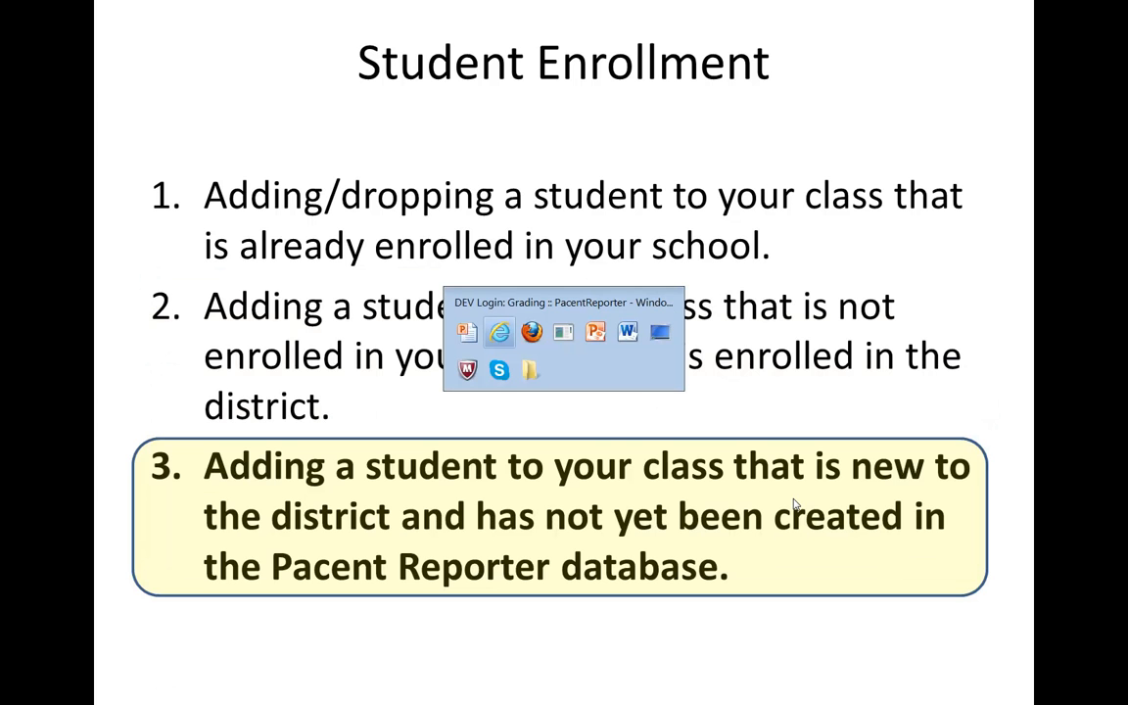
key("alt+Tab")
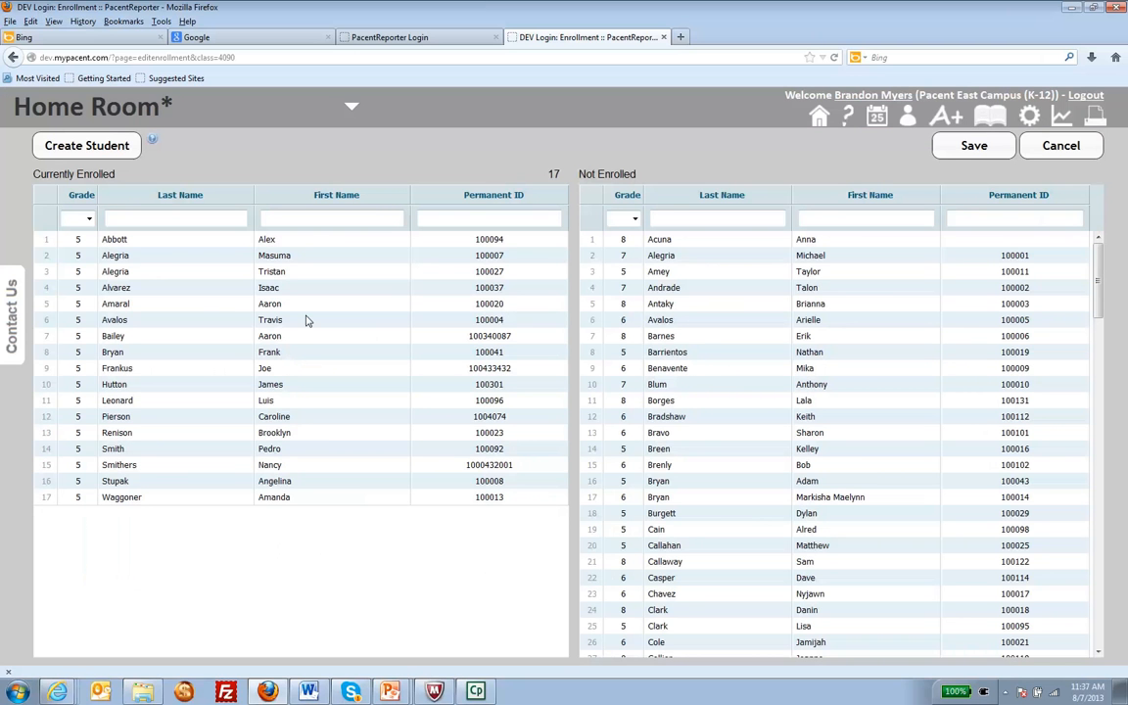
- Start creating a student for the Home Room and search Pacent Reporter with the new student's permanent ID
left_click(119, 147)
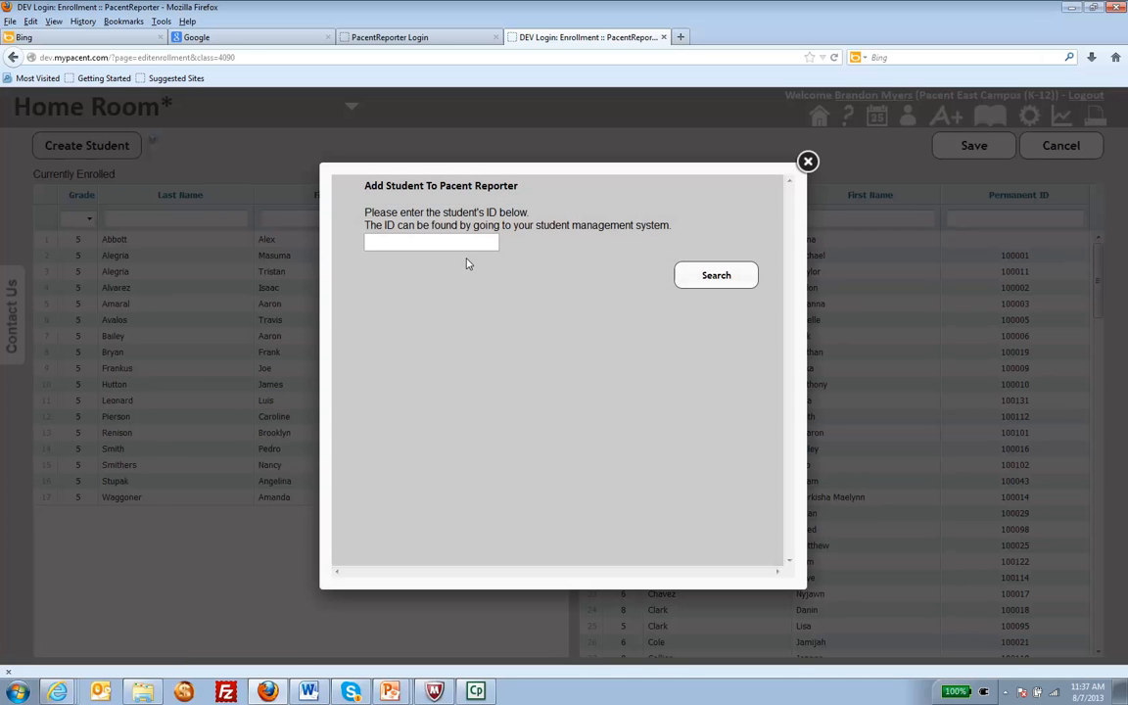
type("2")
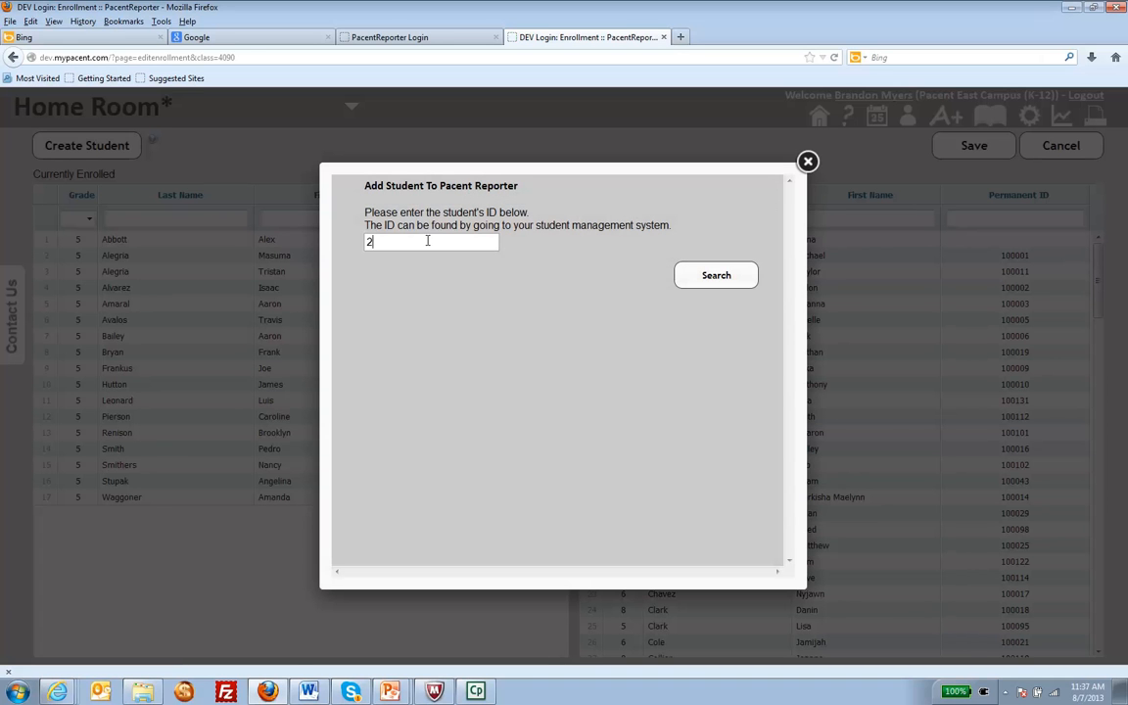
type("0043224")
left_click(689, 276)
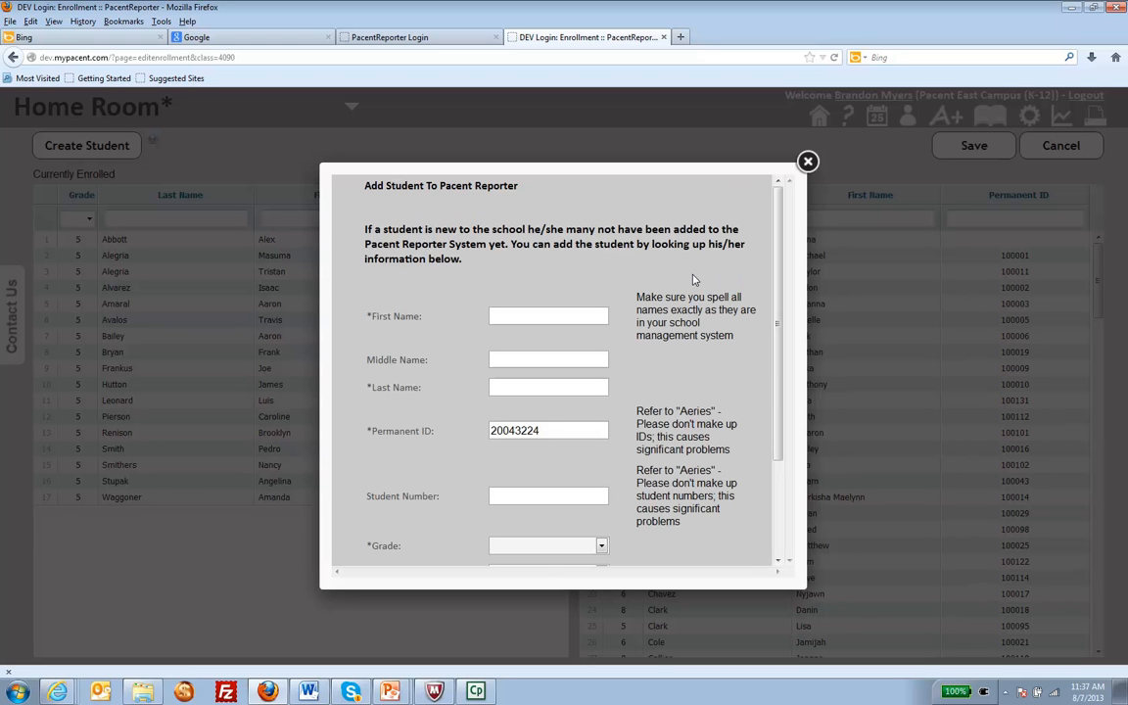
- Fill in the new student's first name, last name and student number, keeping the prefilled permanent ID
left_click_drag(539, 431, 487, 437)
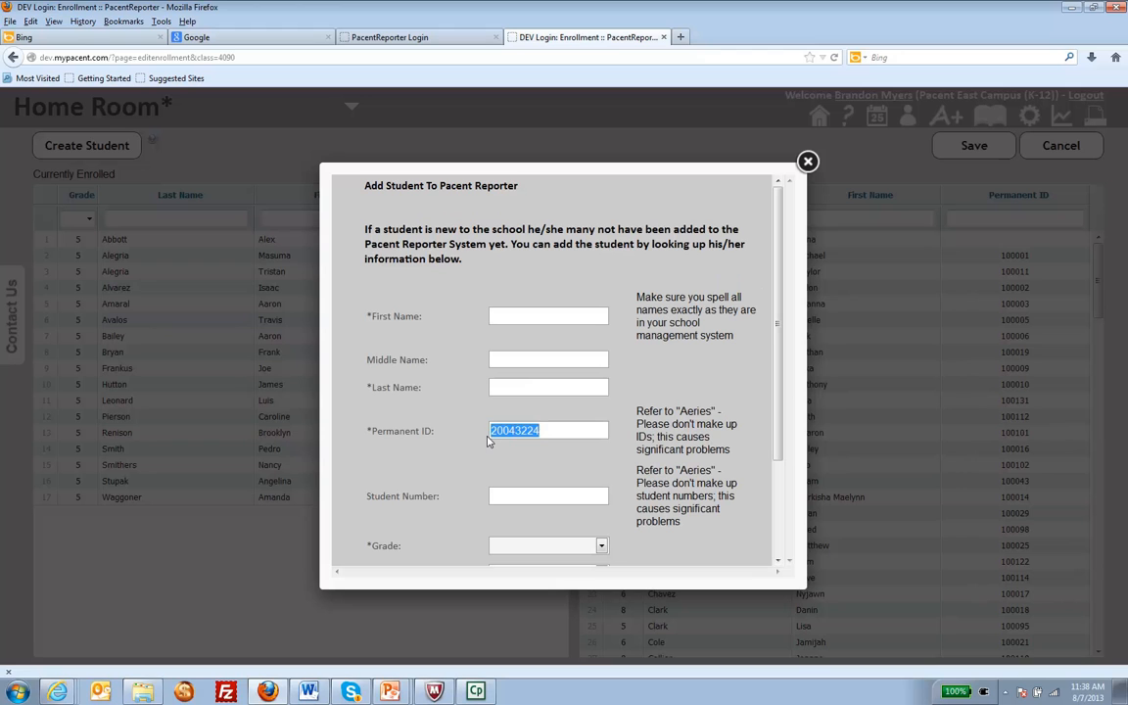
left_click(505, 316)
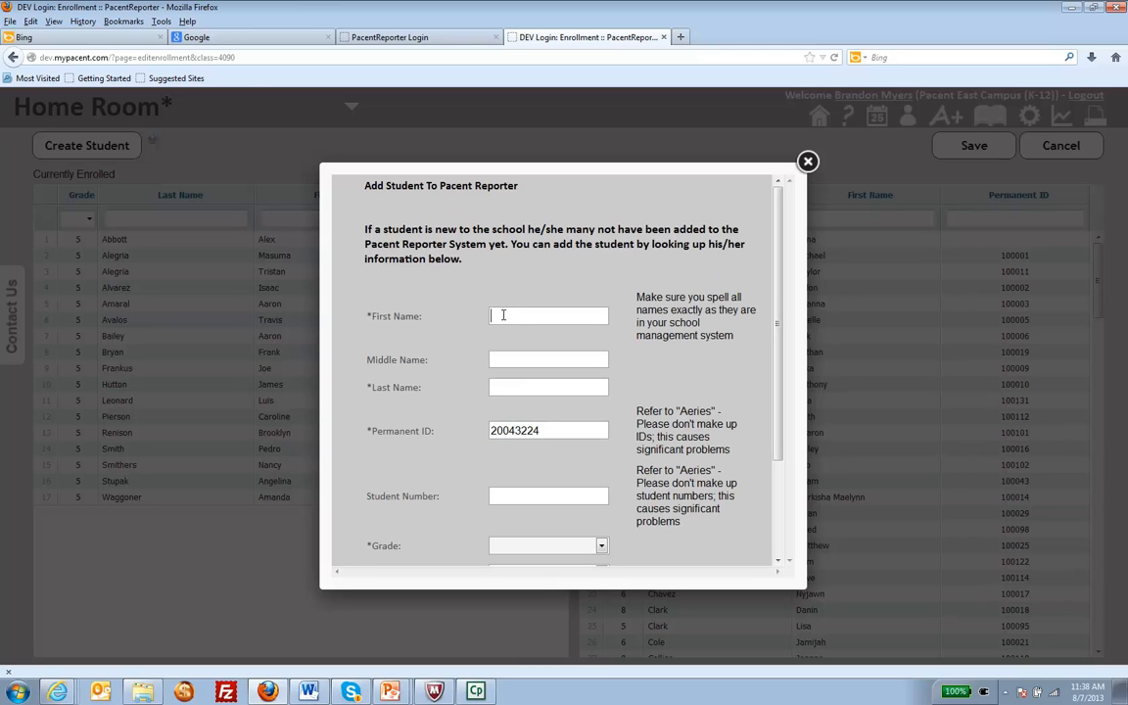
key("Tab")
key("Tab")
key("Tab")
key("Tab")
- Set the new student's grade to 5 and gender to Male
scroll(418, 328, "down", 2)
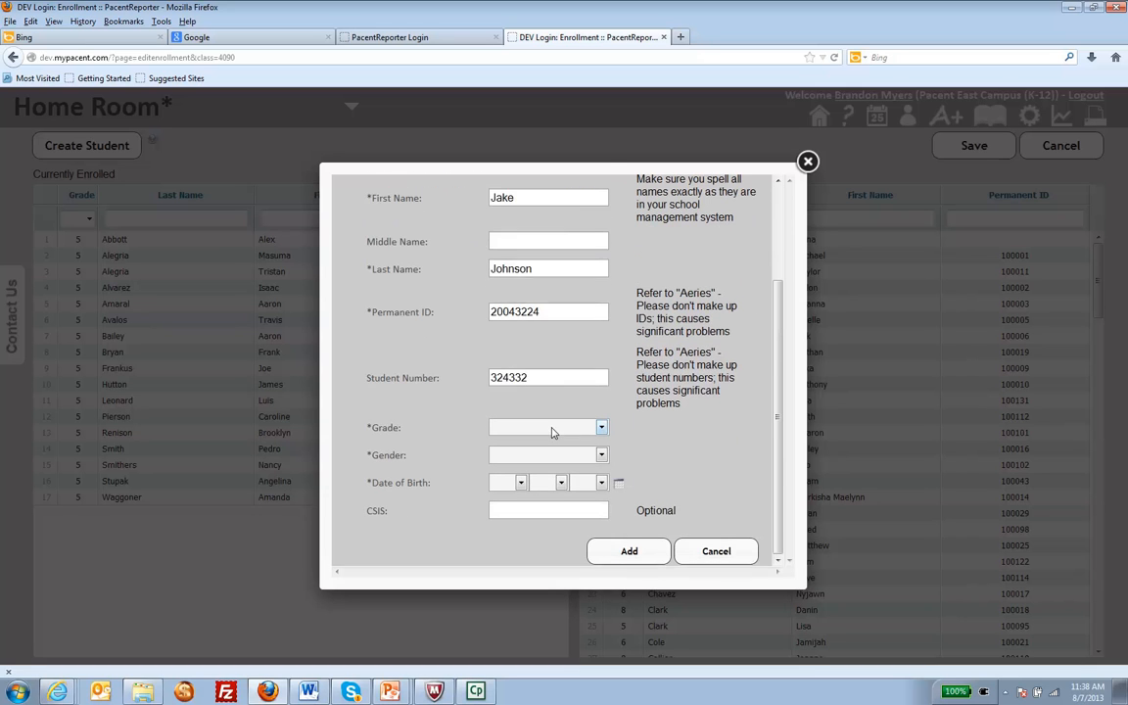
left_click(601, 428)
left_click(500, 236)
left_click(516, 456)
left_click(507, 482)
- Enter the new student's date of birth and leave the optional CSIS field empty
left_click(516, 484)
key("f")
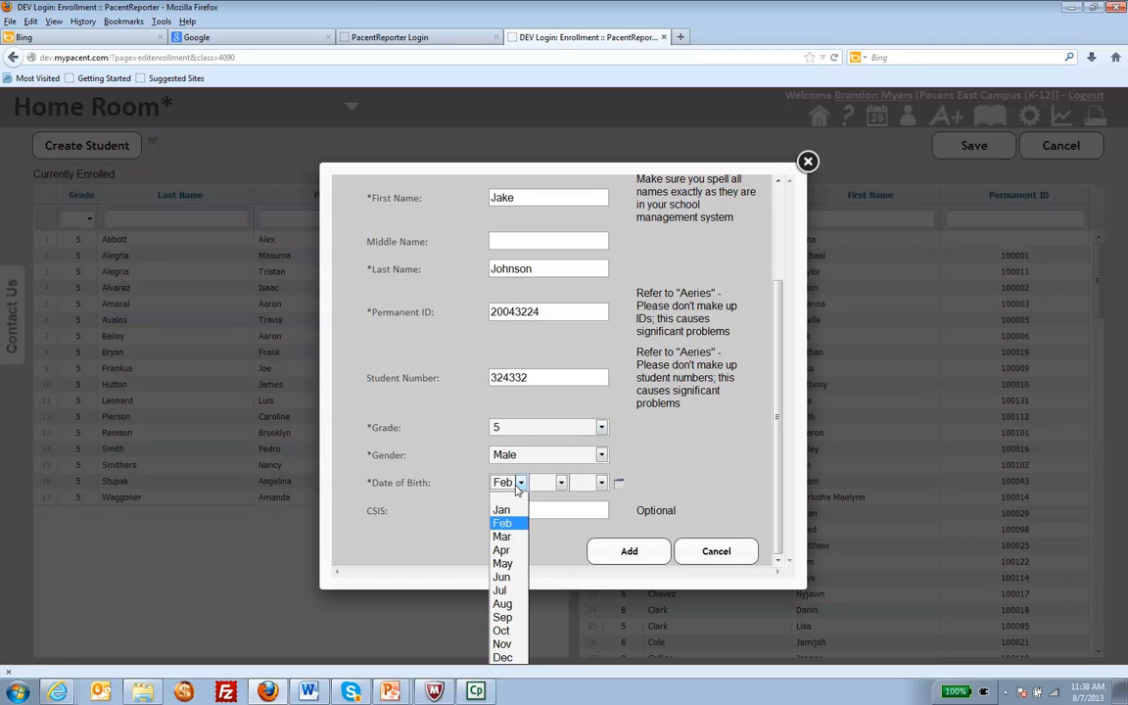
left_click(563, 482)
left_click(563, 483)
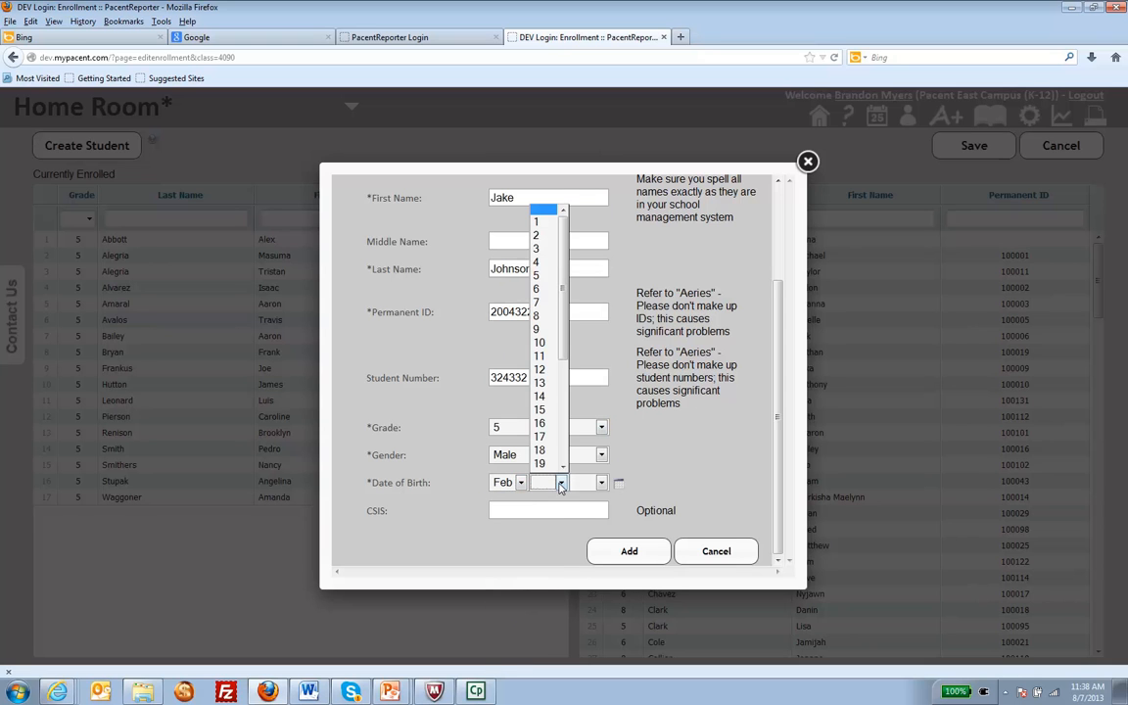
left_click(540, 453)
left_click(601, 482)
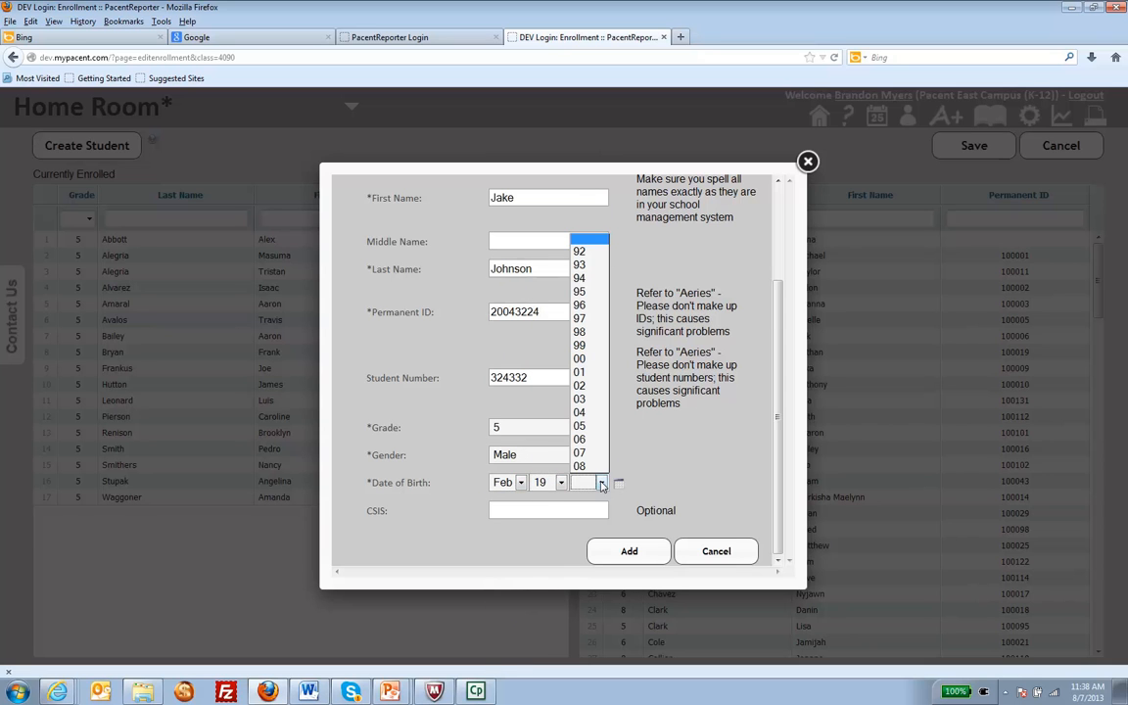
left_click(584, 401)
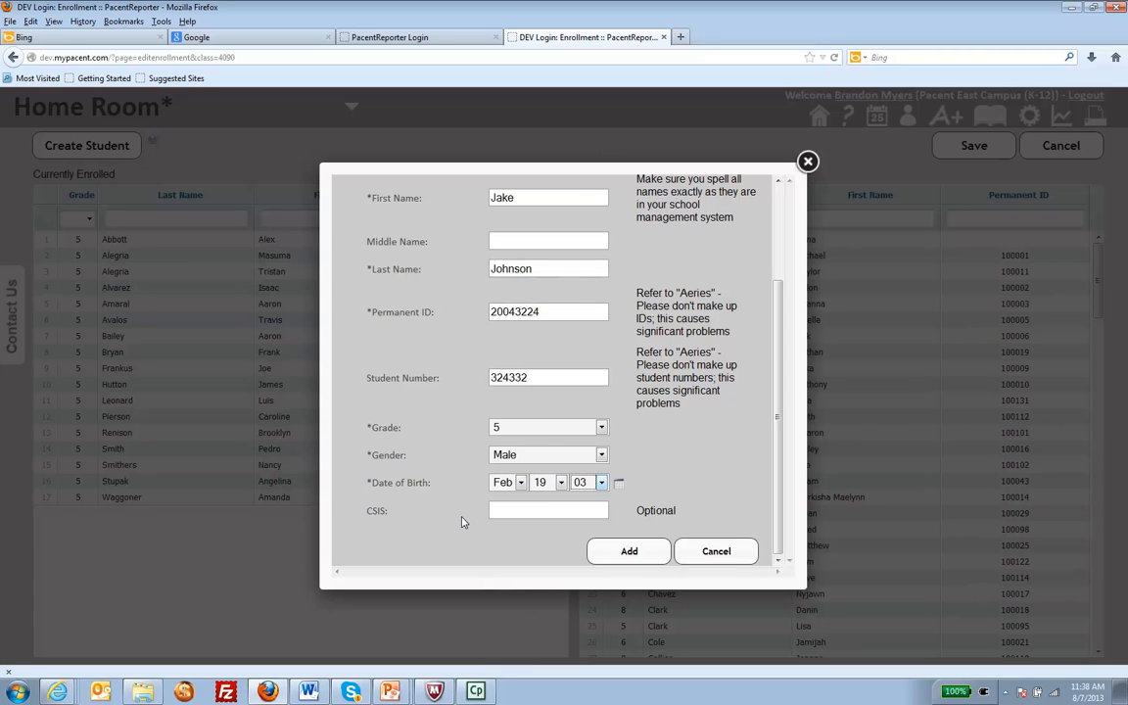
left_click(500, 510)
- Add the new student to Pacent Reporter and reload the Home Room enrollment page, resending the form data
left_click(630, 552)
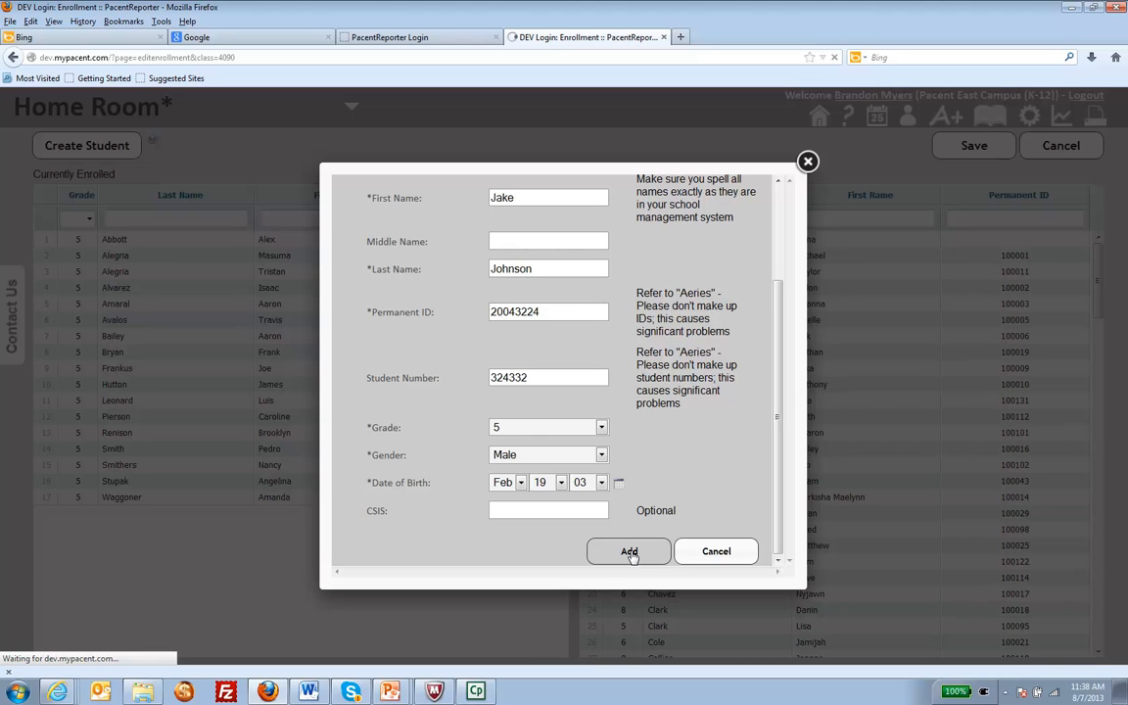
left_click(808, 161)
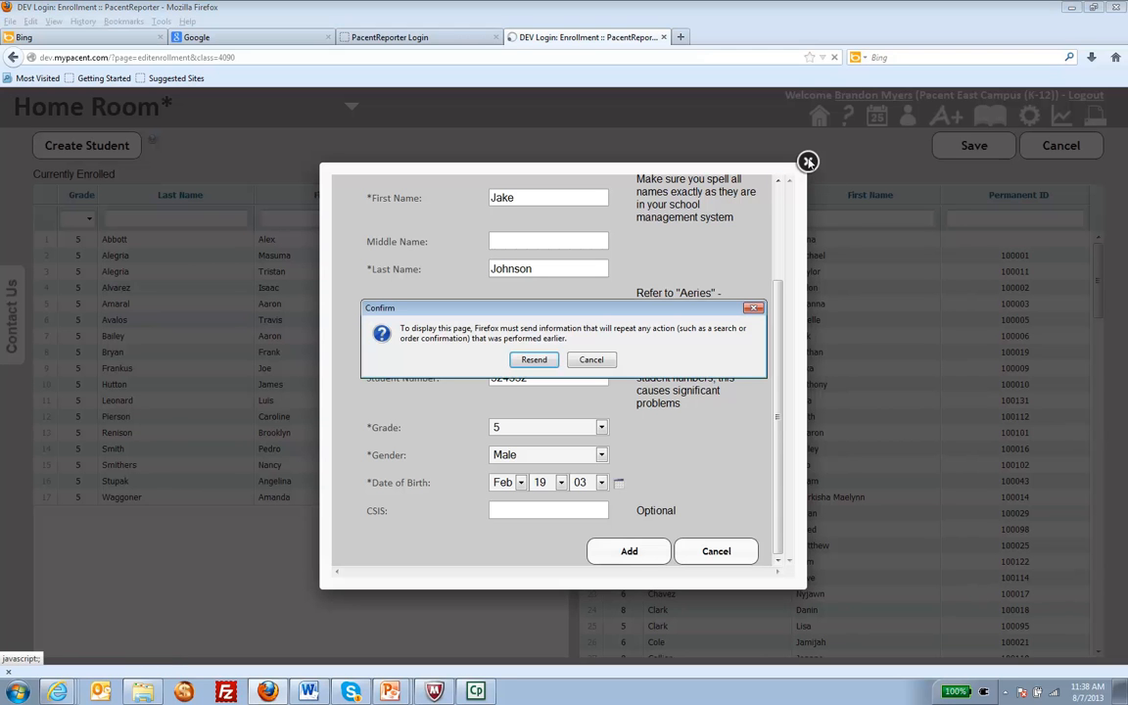
left_click(535, 361)
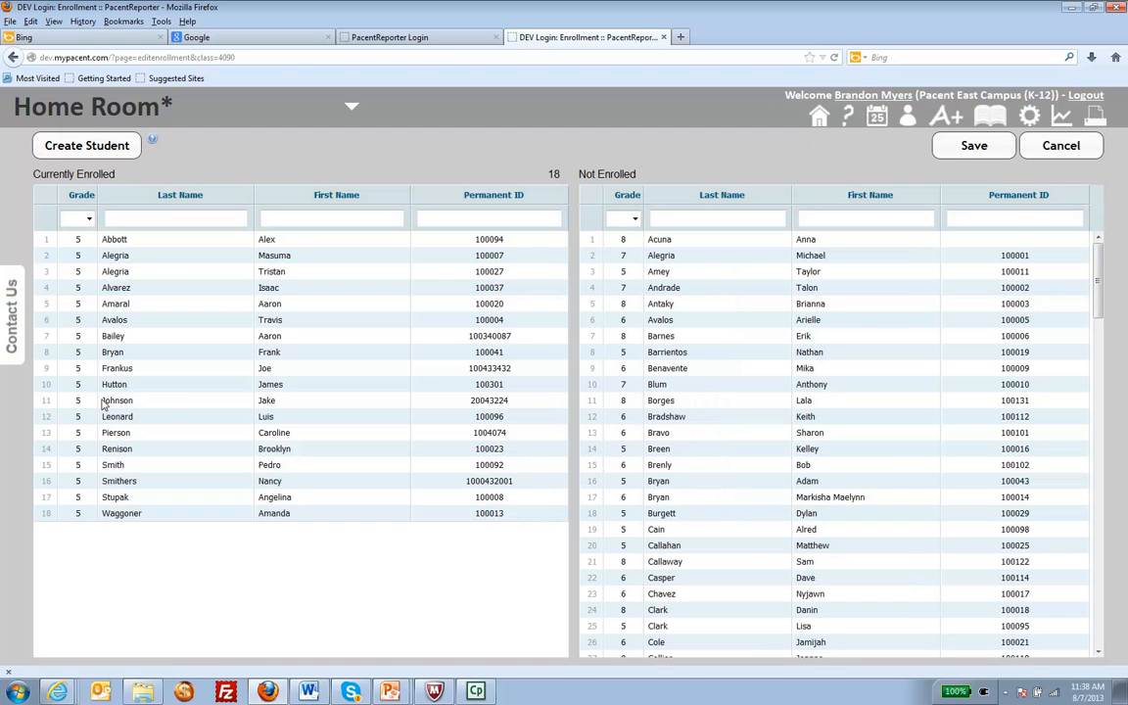
- View the Science class enrollment and highlight the newly created student in its roster
left_click(142, 108)
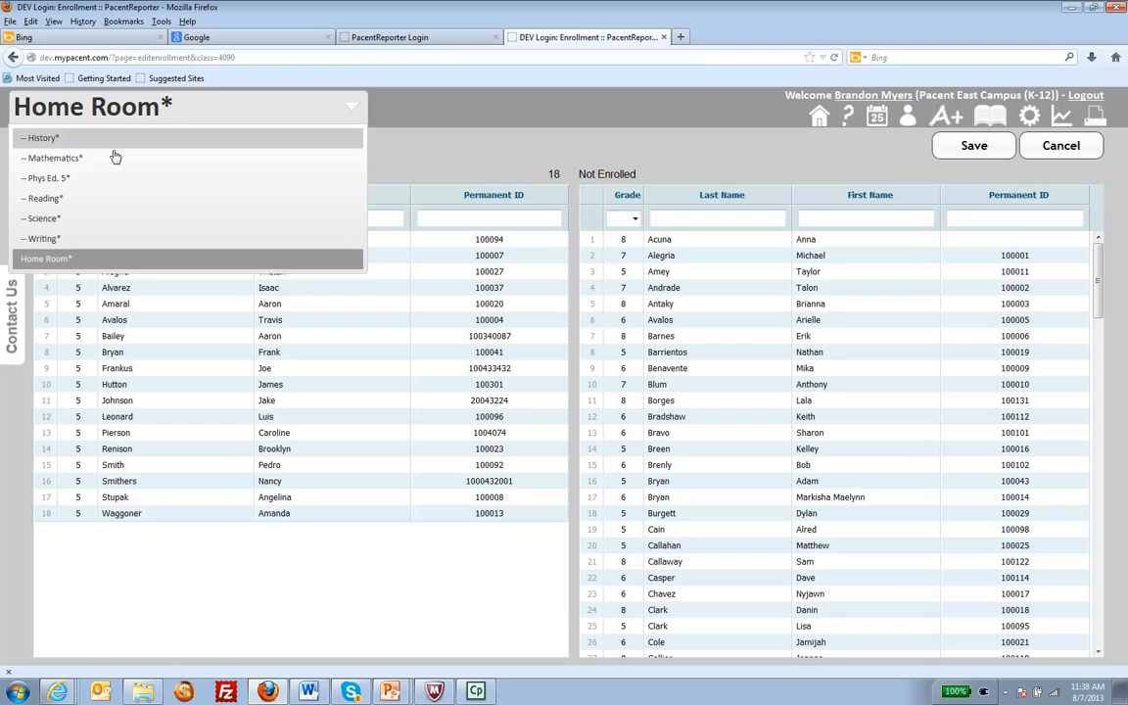
left_click(74, 221)
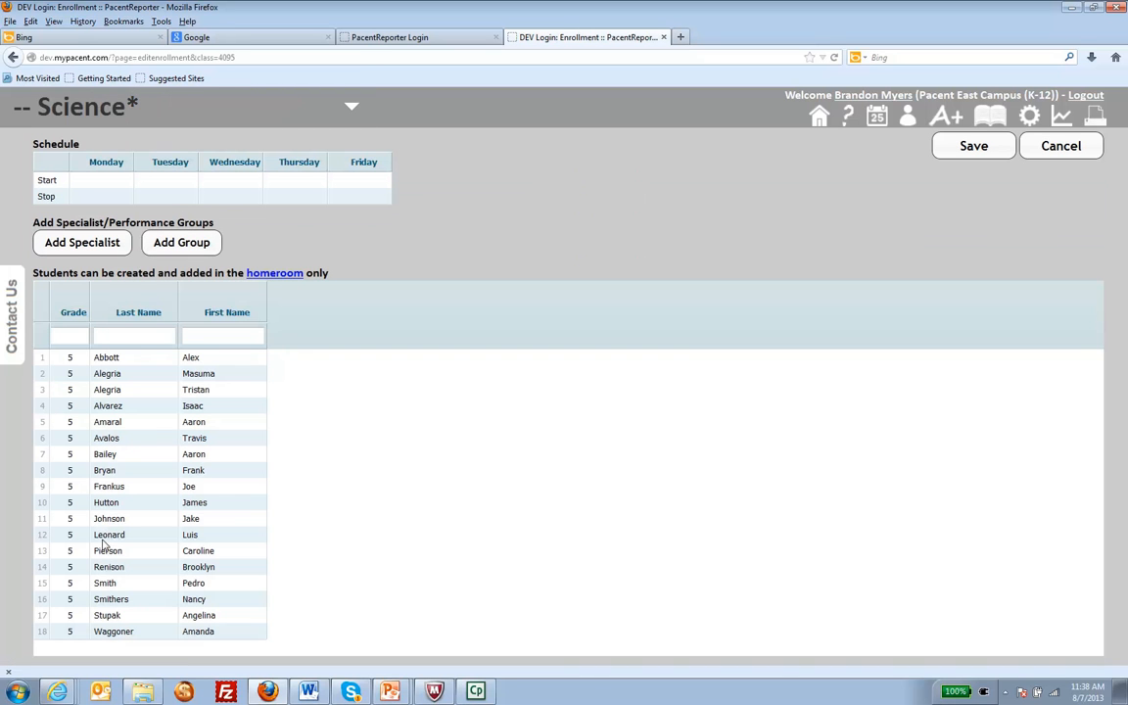
left_click(118, 520)
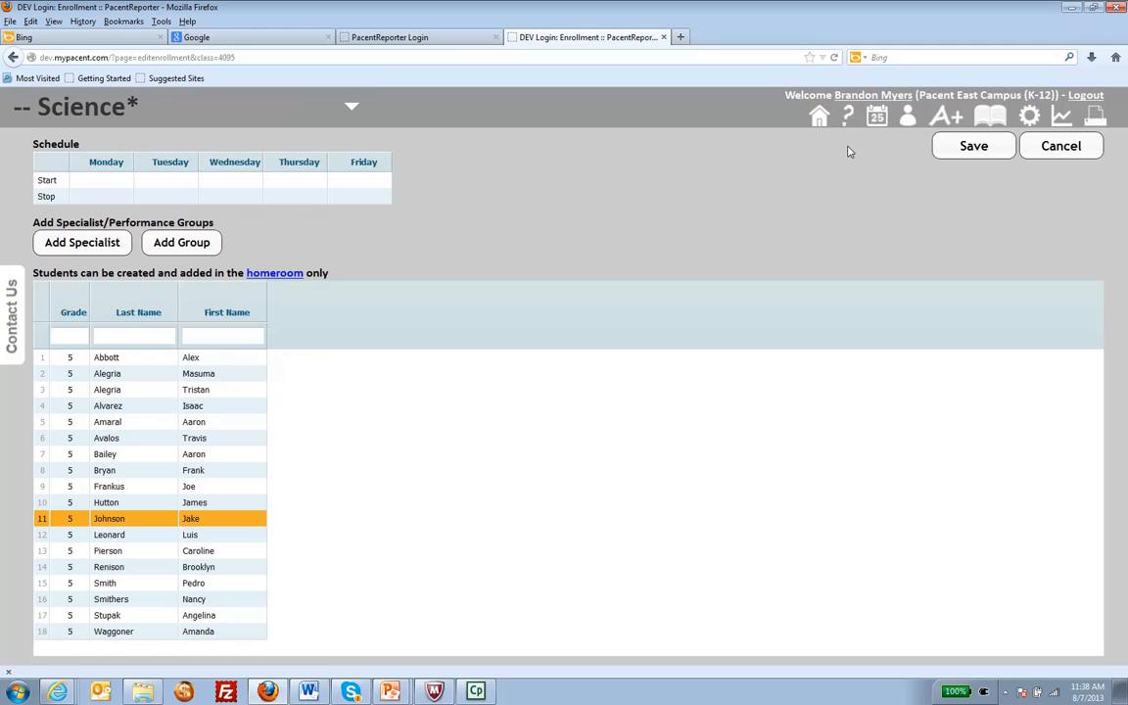
- Open the Math 5 gradebook and remove the greyed-out student in row 19 from all subjects
mouse_move(909, 122)
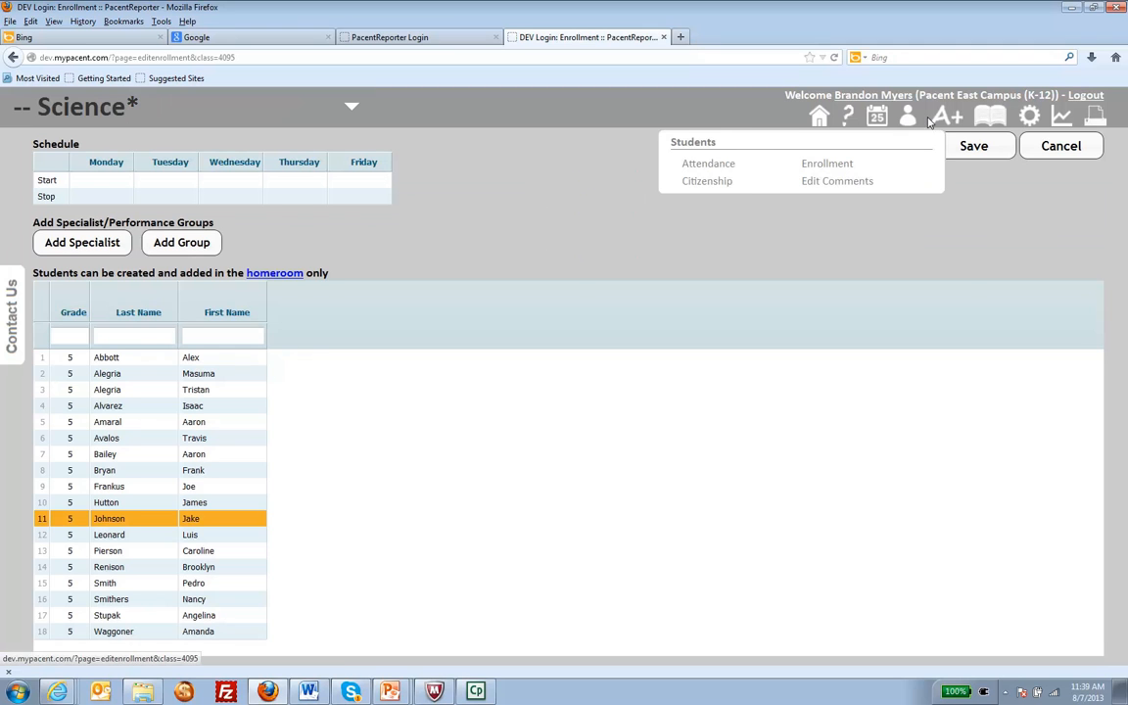
mouse_move(948, 120)
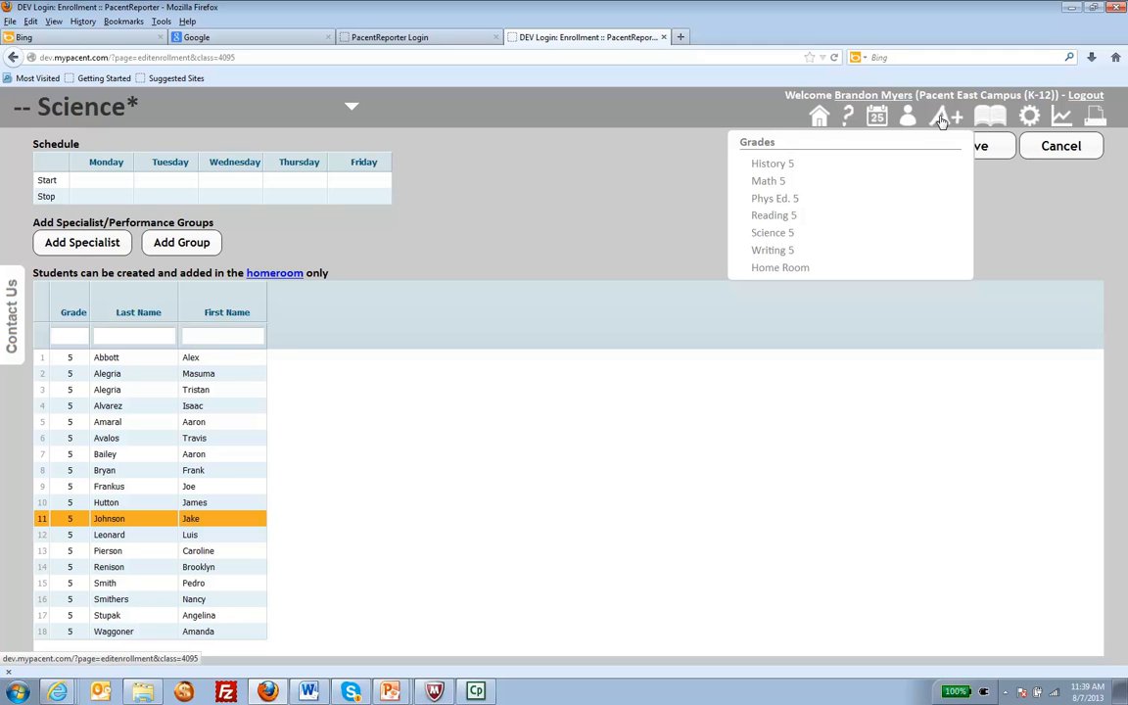
left_click(768, 182)
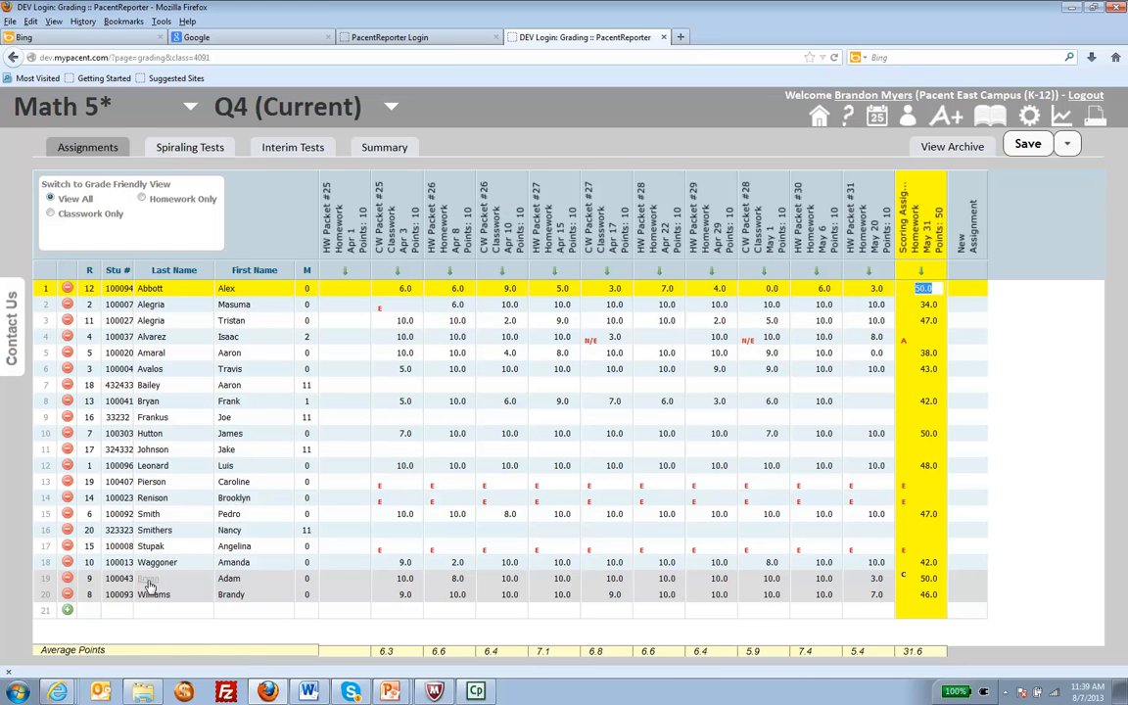
left_click(68, 579)
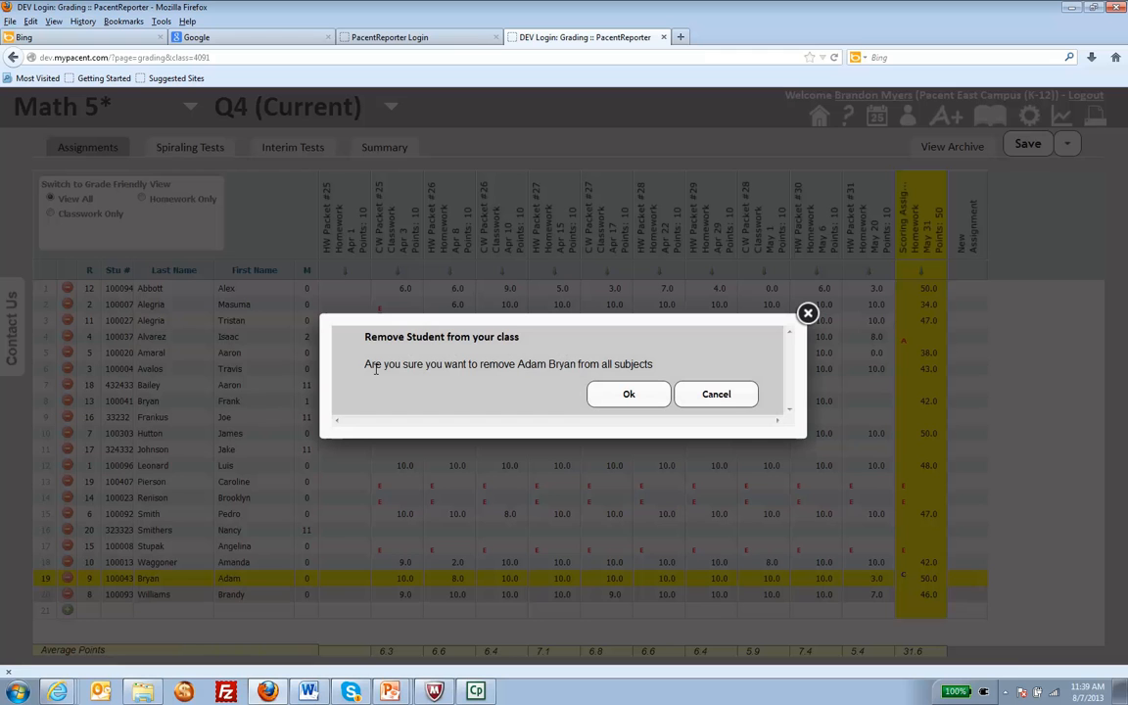
left_click(628, 395)
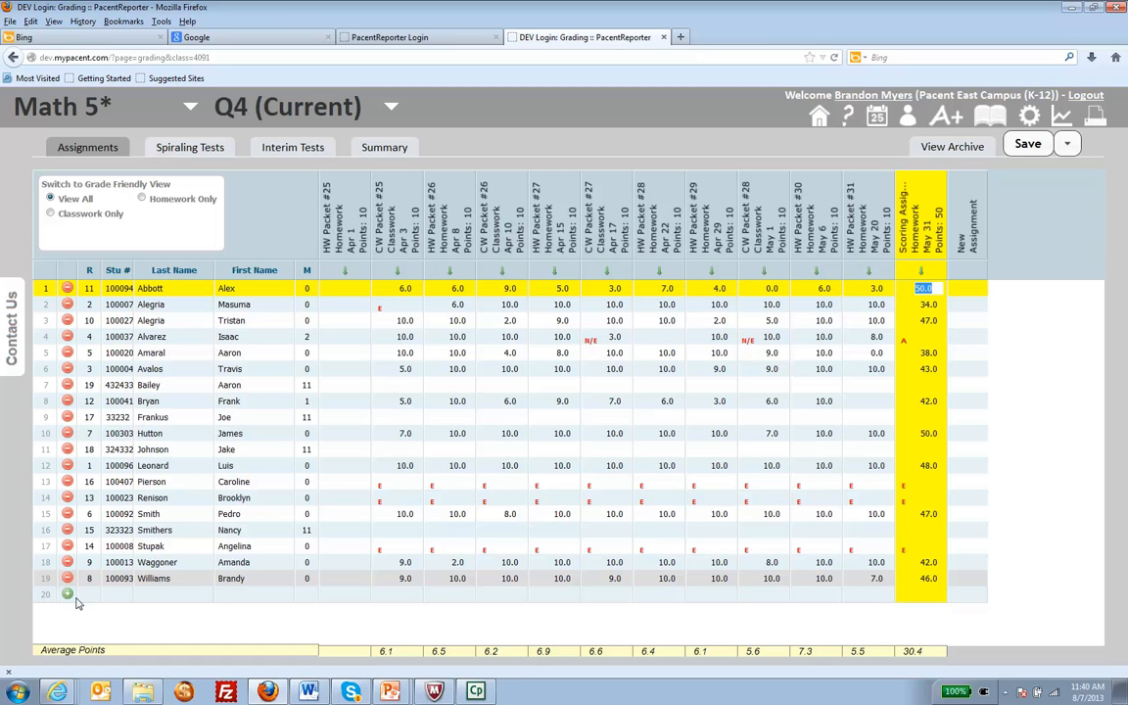
left_click(68, 595)
left_click(380, 244)
type("10023")
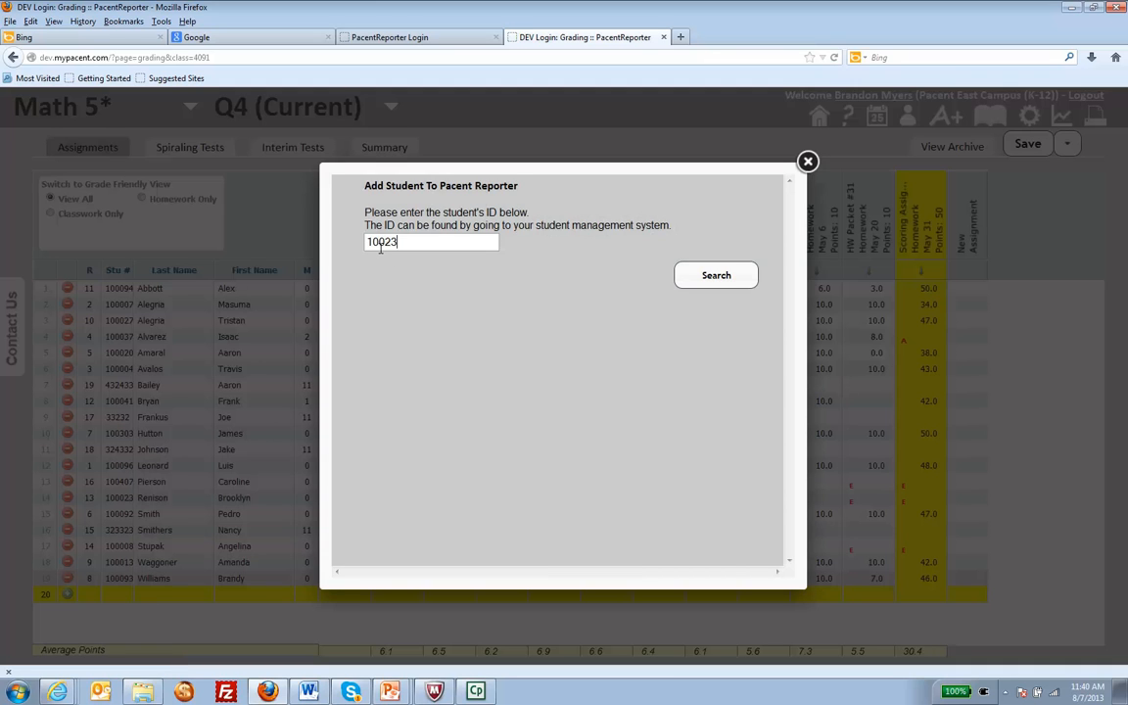
left_click(703, 278)
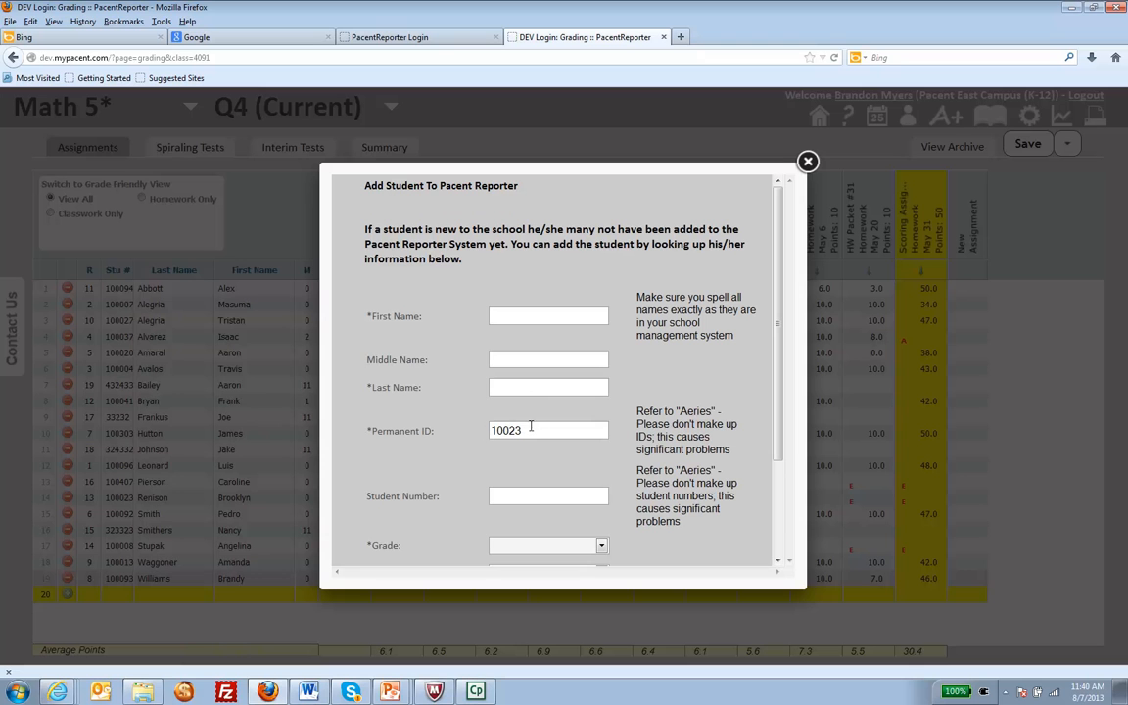
left_click(509, 430)
type("0")
left_click(809, 162)
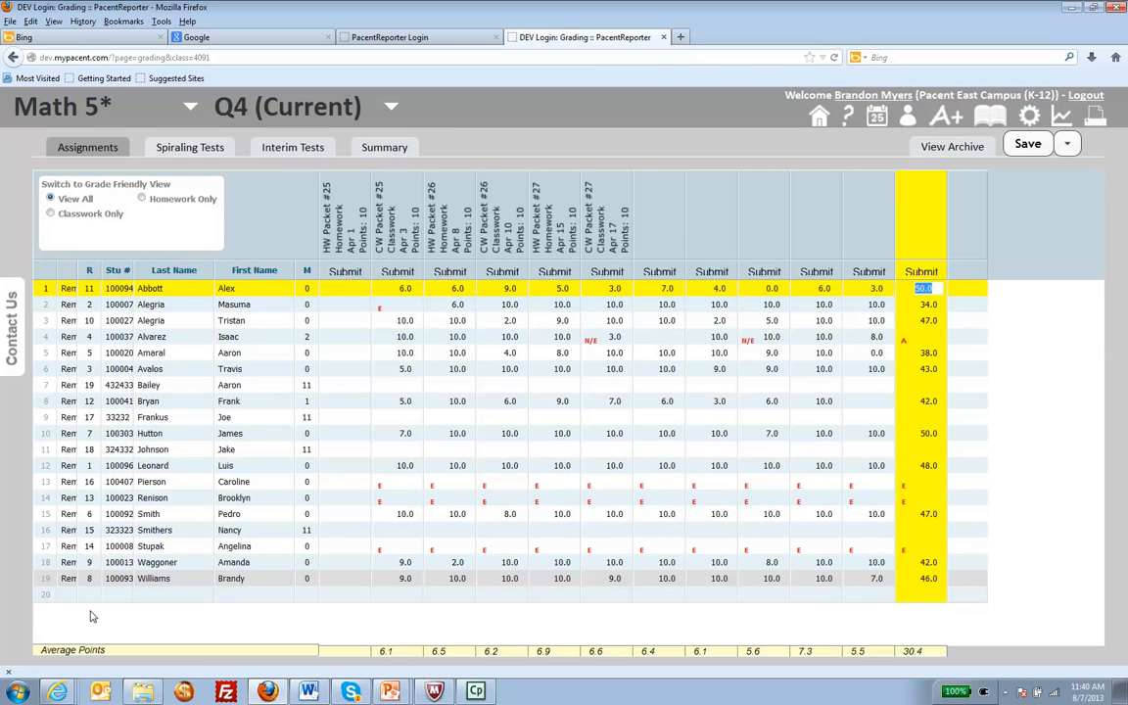
- Look up an existing student by permanent ID from the gradebook's empty row, review the student's information, and cancel the addition
left_click(69, 594)
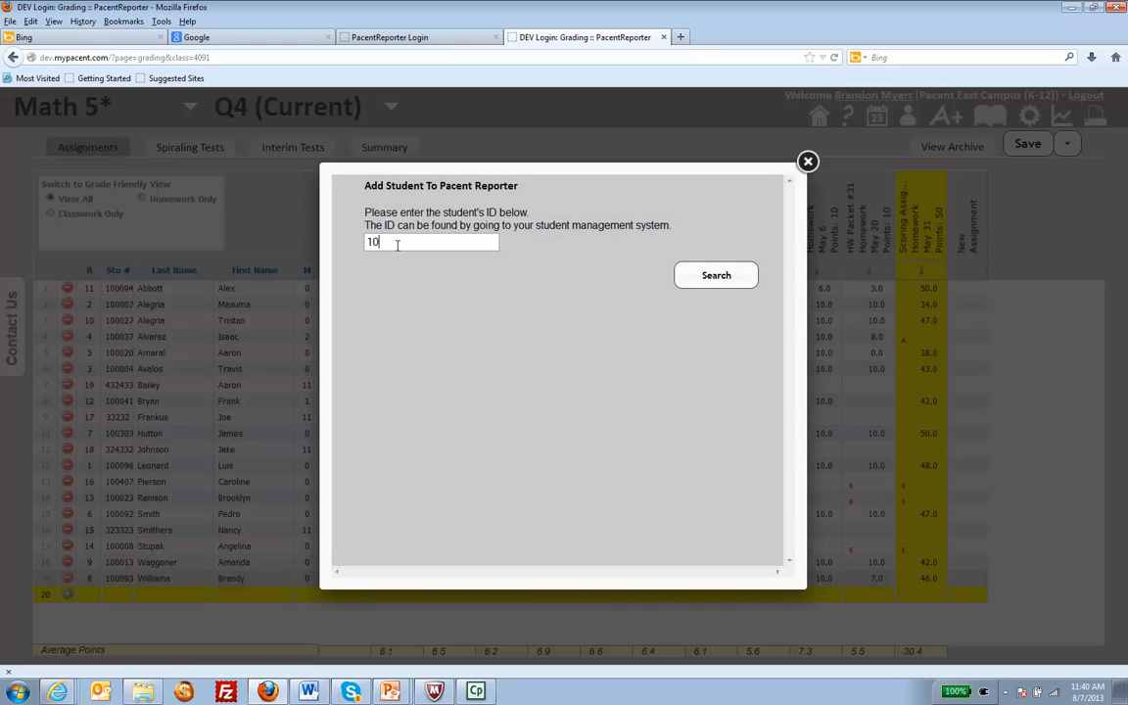
key("Return")
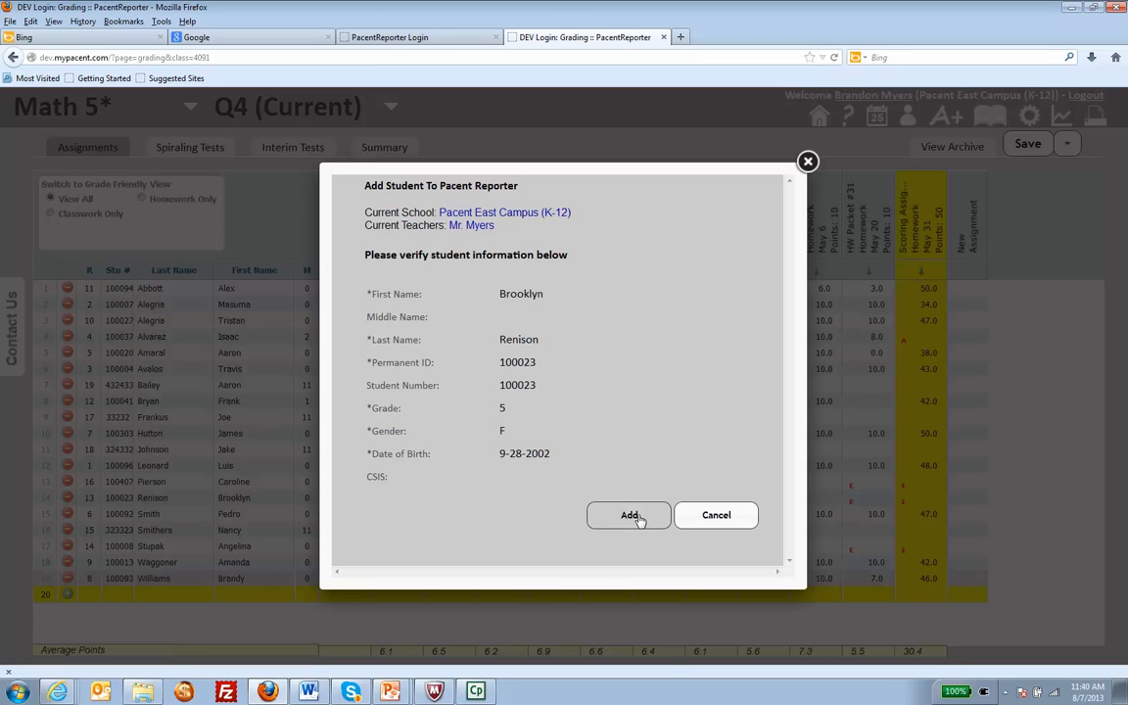
left_click(722, 519)
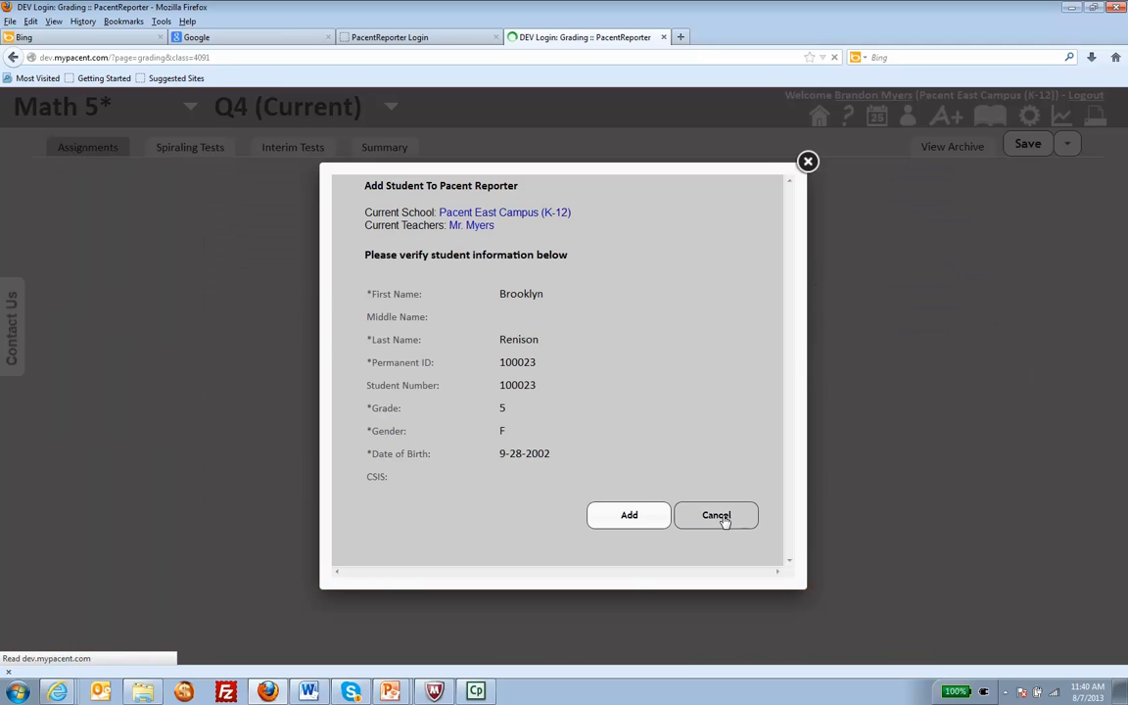